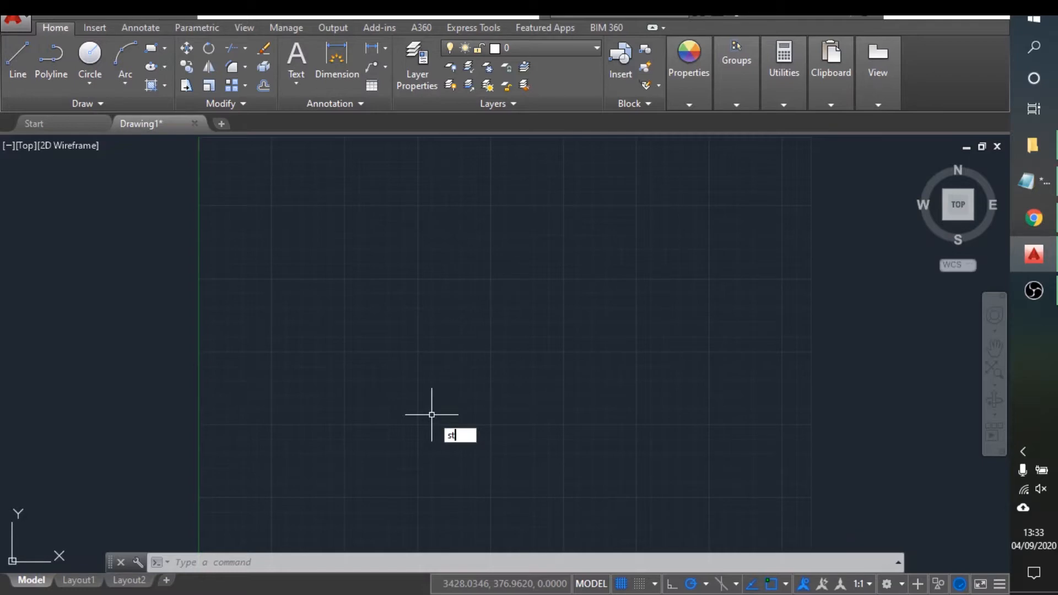
Create a new text style named style1 from the Standard style.
text(le)
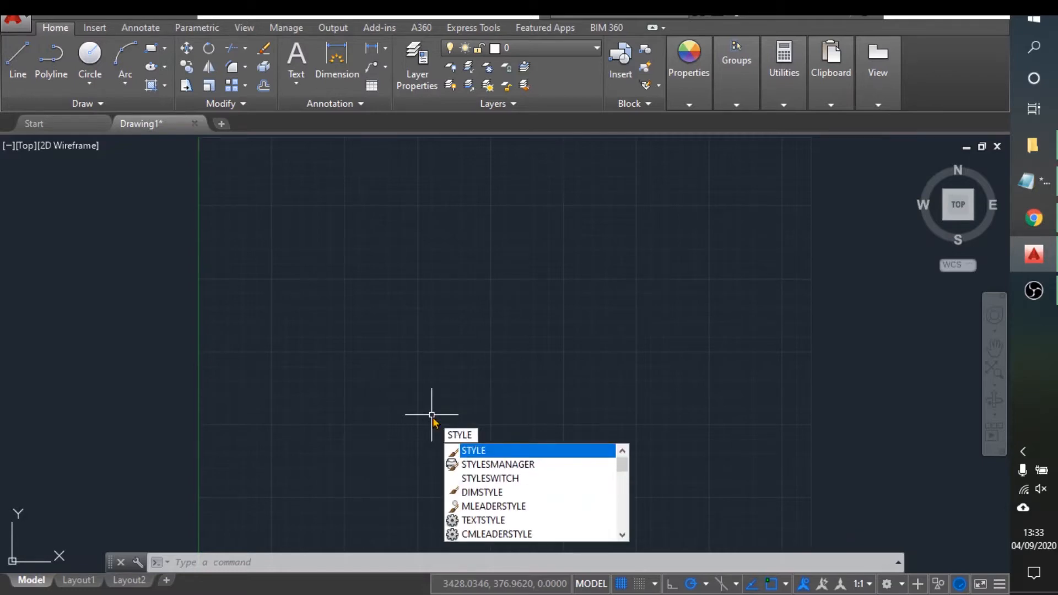
key(Return)
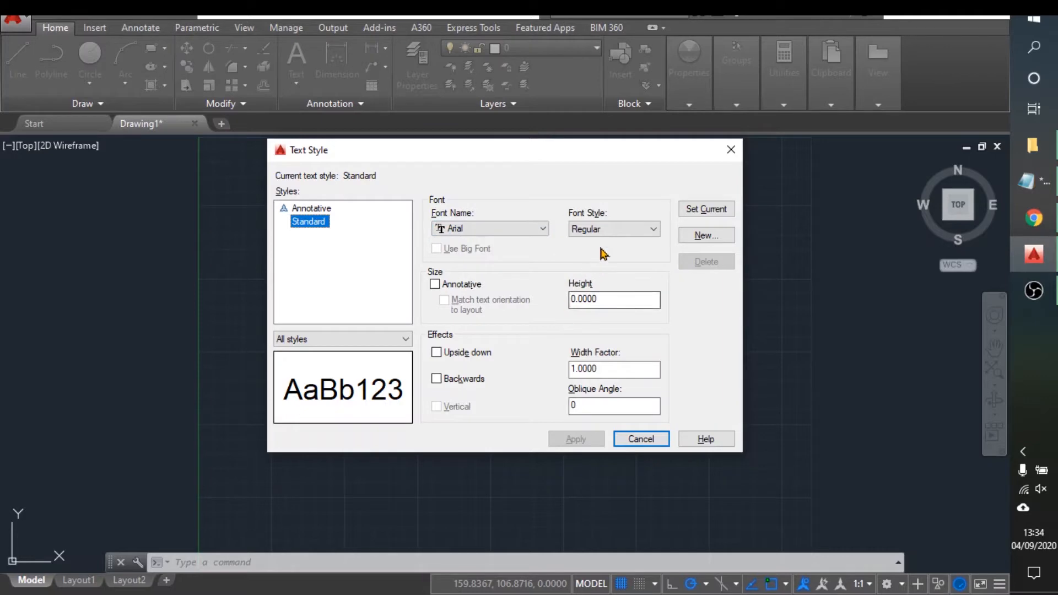
click(596, 229)
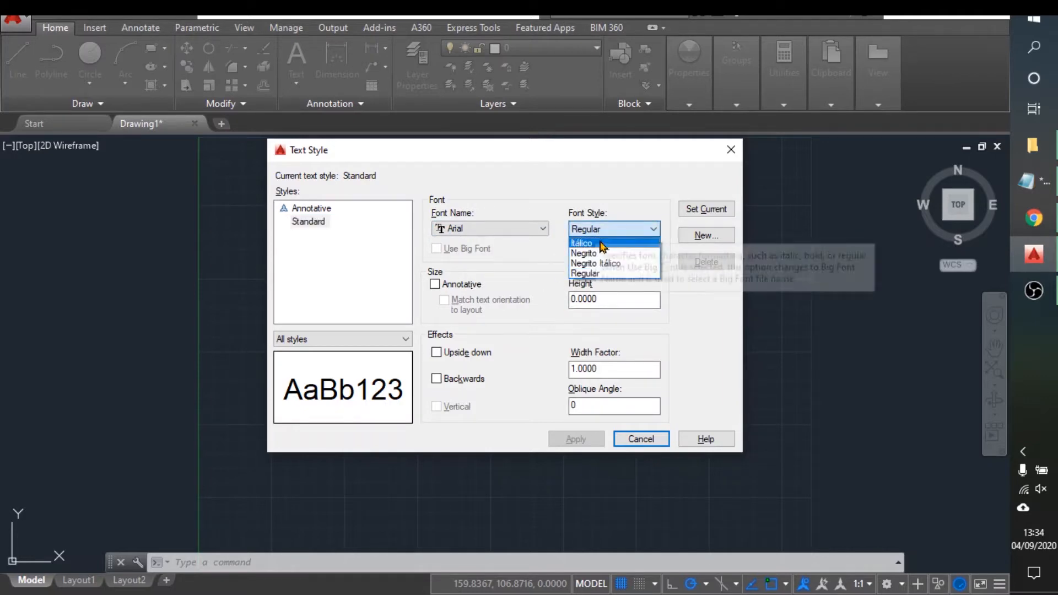
click(602, 232)
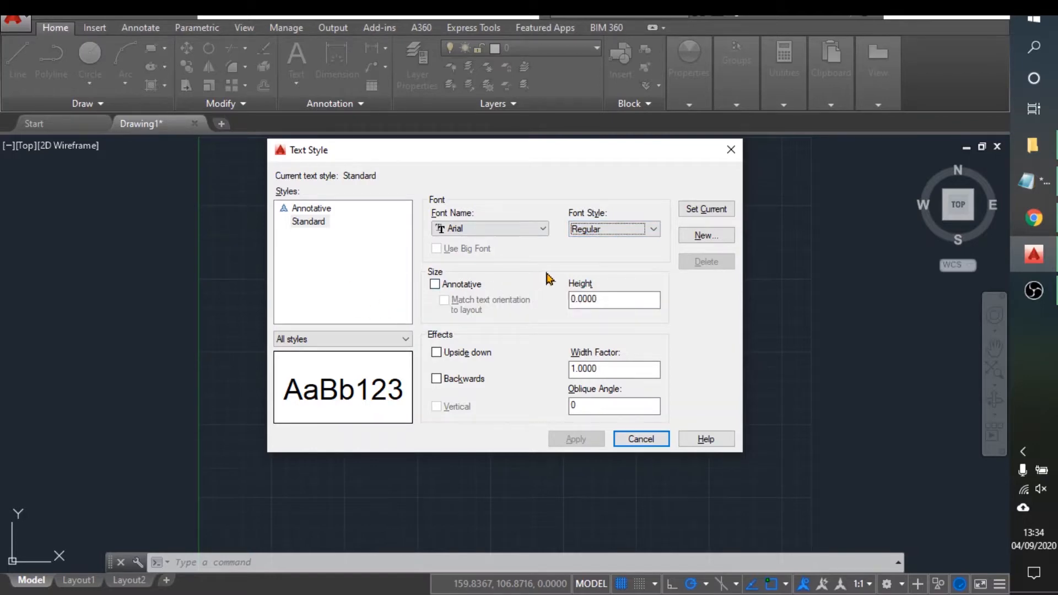
click(697, 237)
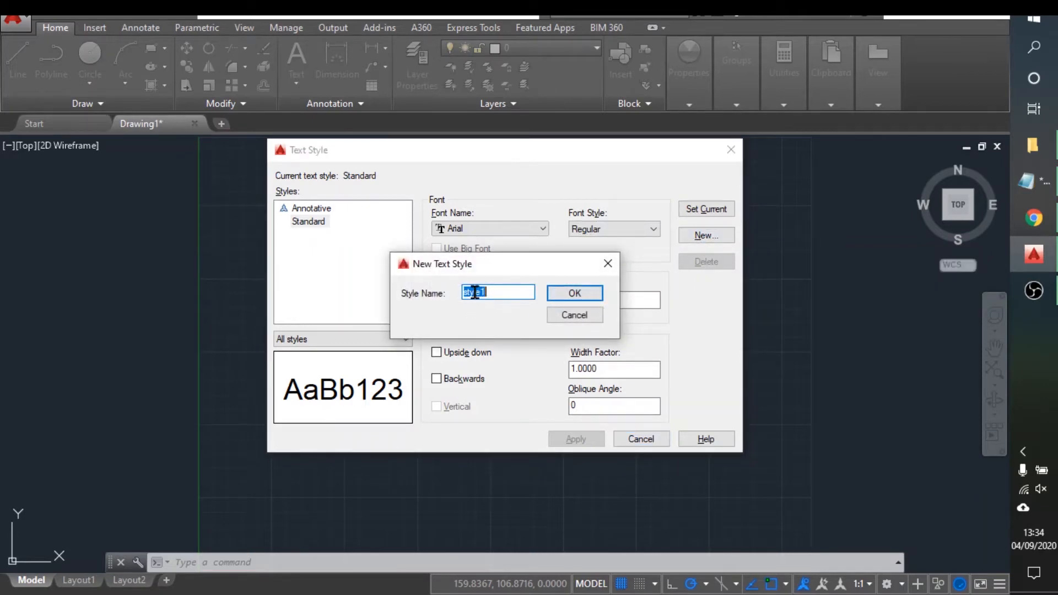
click(563, 296)
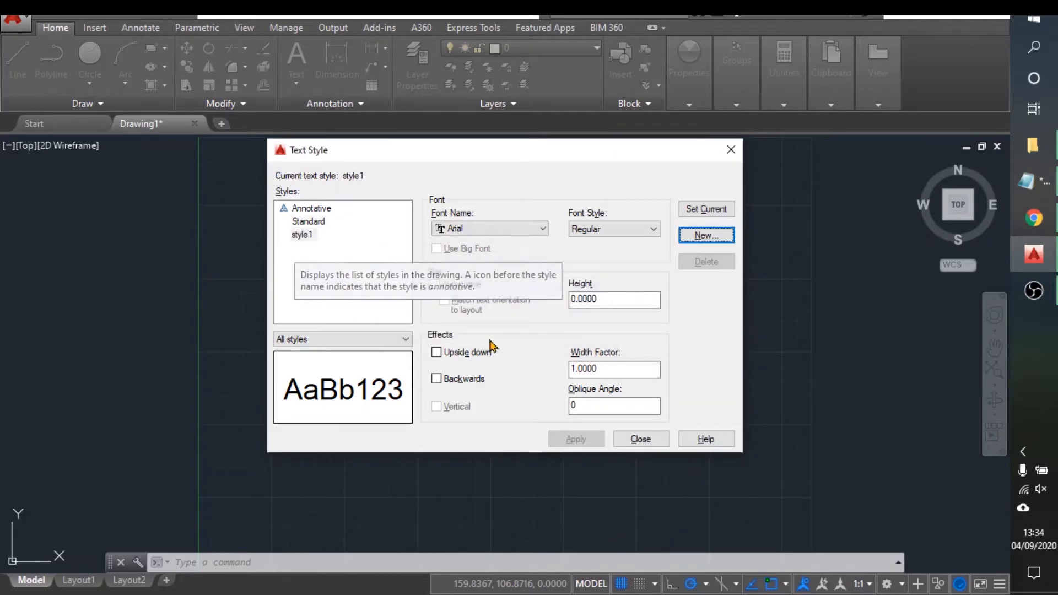
Set the font of text style style1 to Bodoni MT.
click(539, 234)
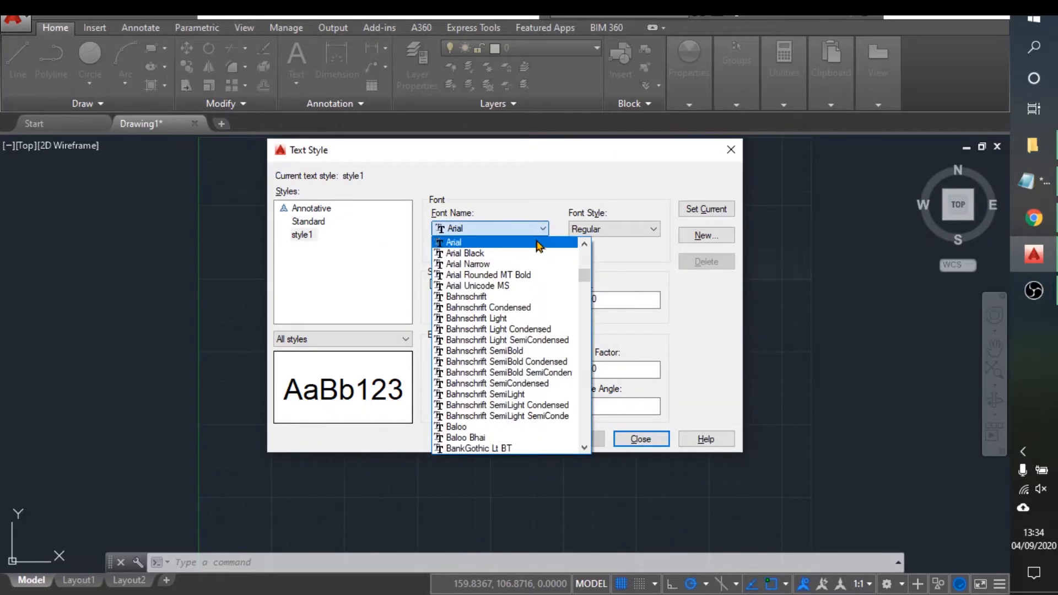
click(582, 408)
click(509, 355)
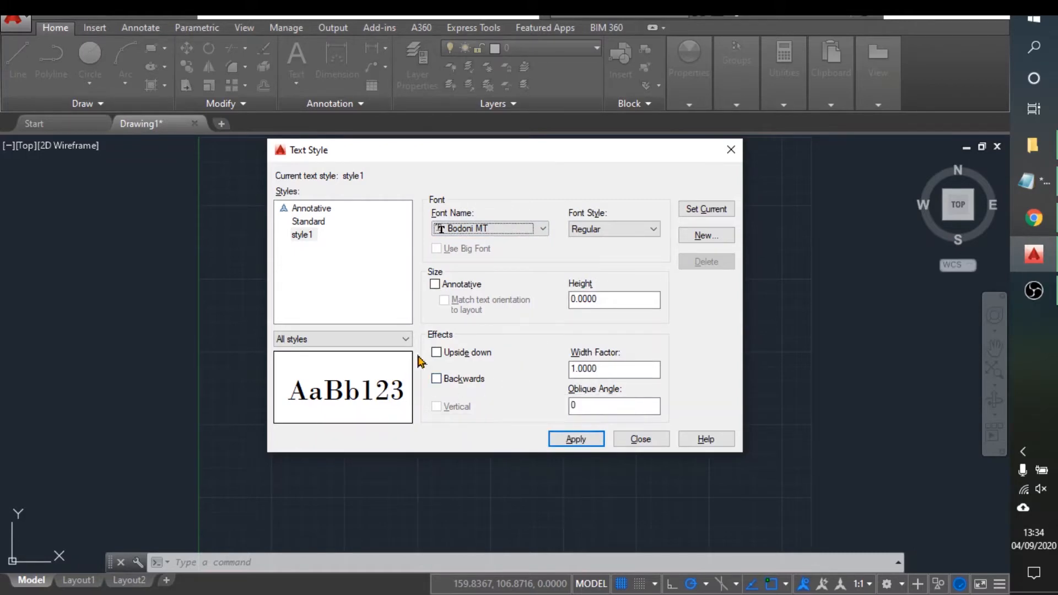
Set the text height of style1 to 10 and make it the current style, saving the changes.
double_click(599, 306)
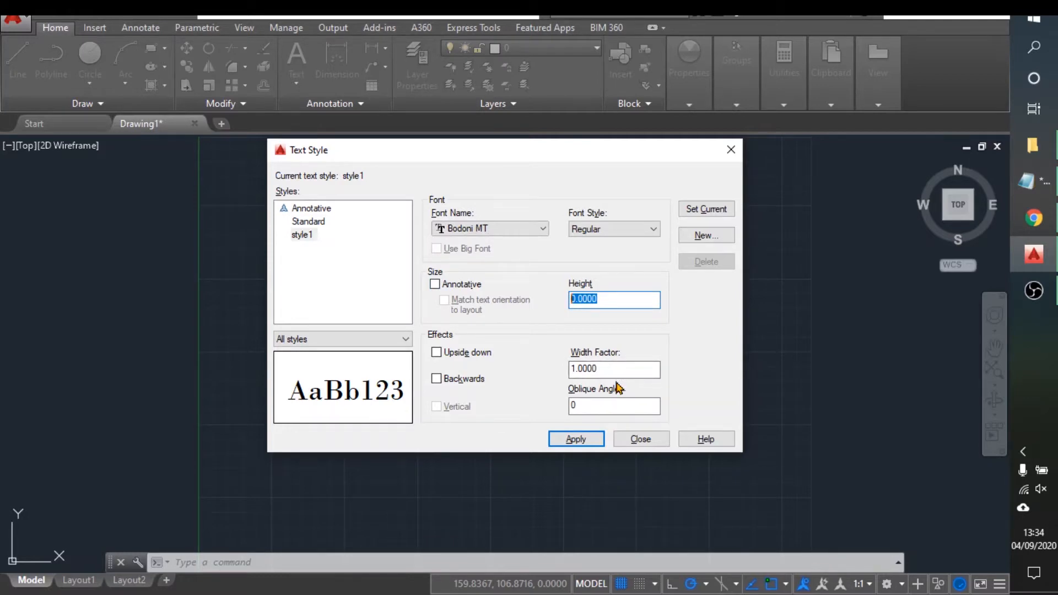
text(10)
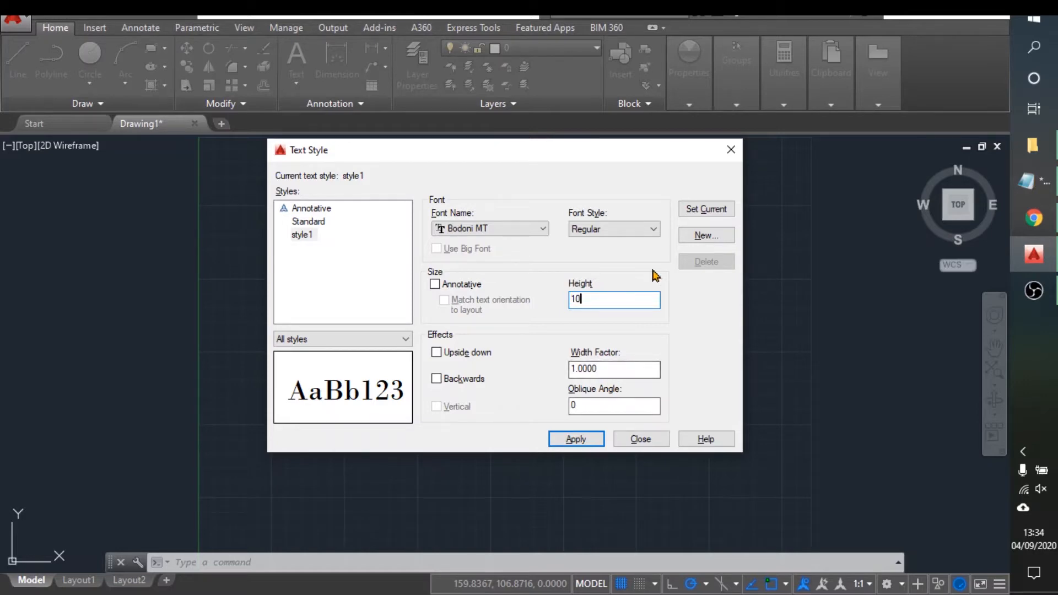
click(694, 211)
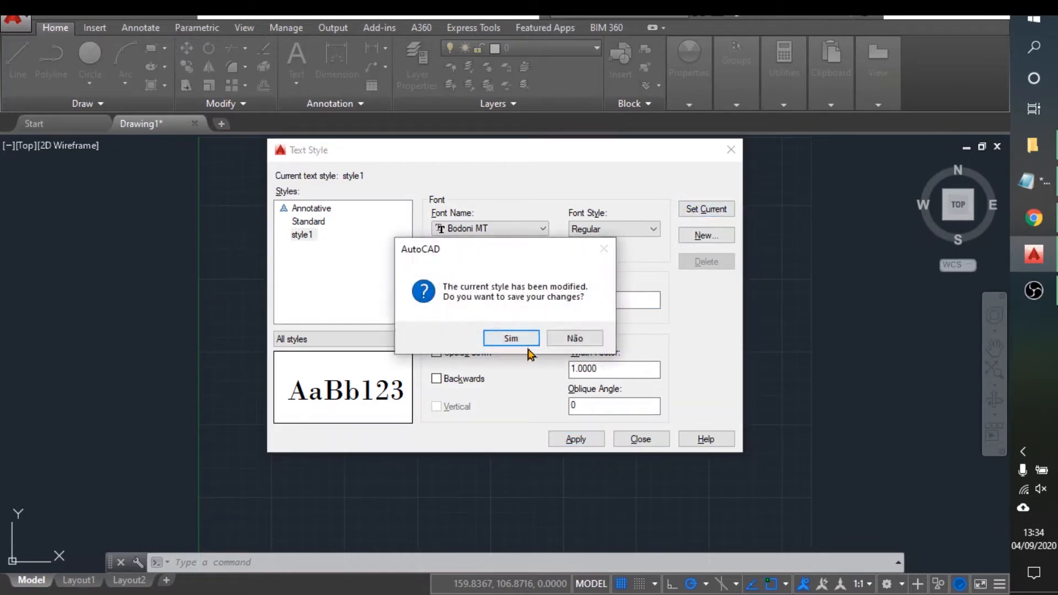
click(508, 338)
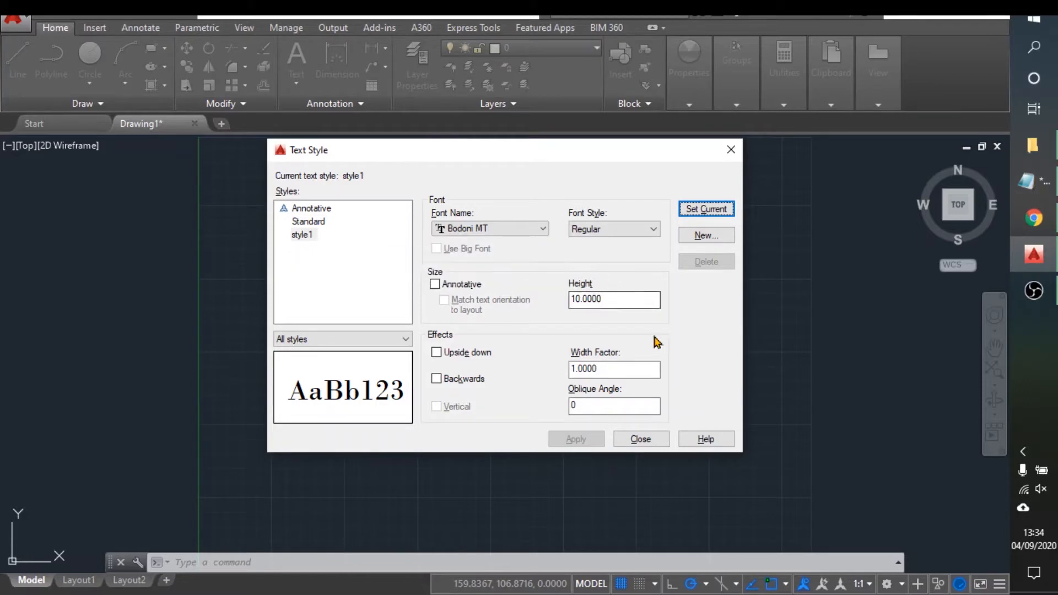
click(638, 440)
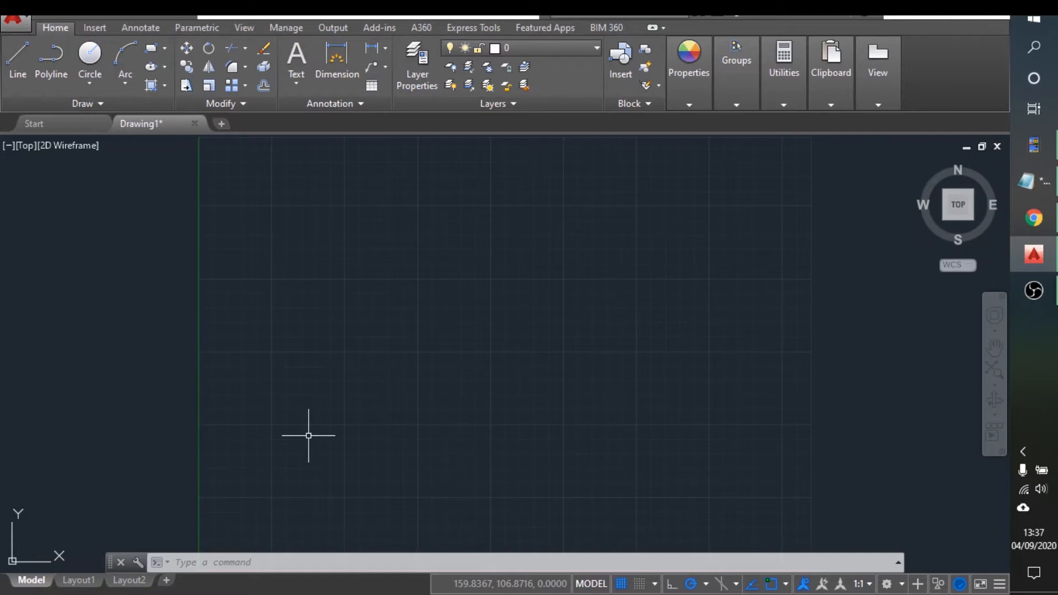
Create single-line text "Primeiro exemplo de texto" with Fit justification along a horizontal baseline about 101 units long.
text(dtext)
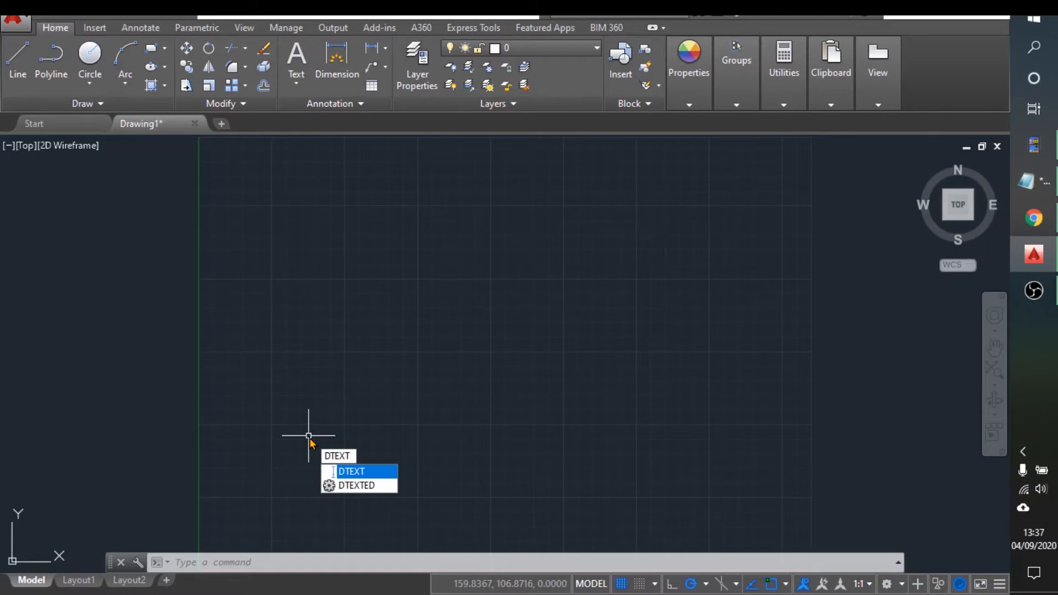
key(Return)
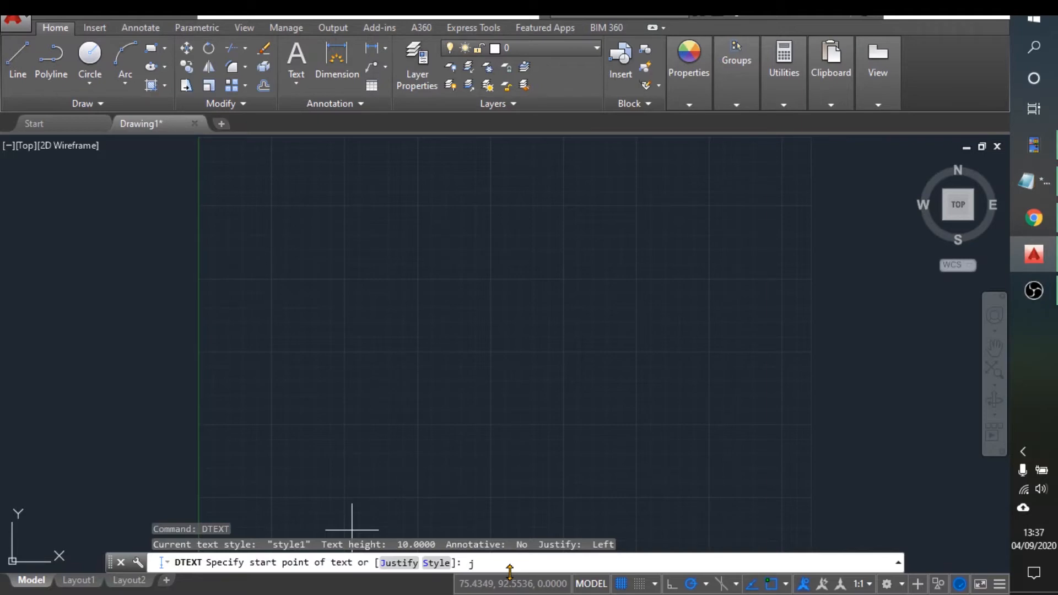
key(Return)
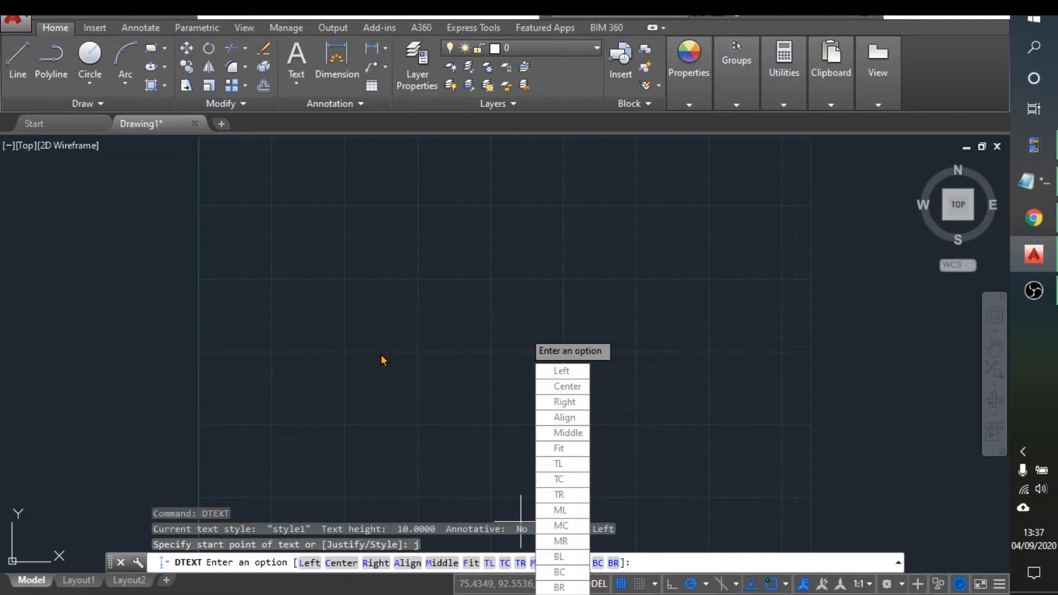
text(f)
key(Return)
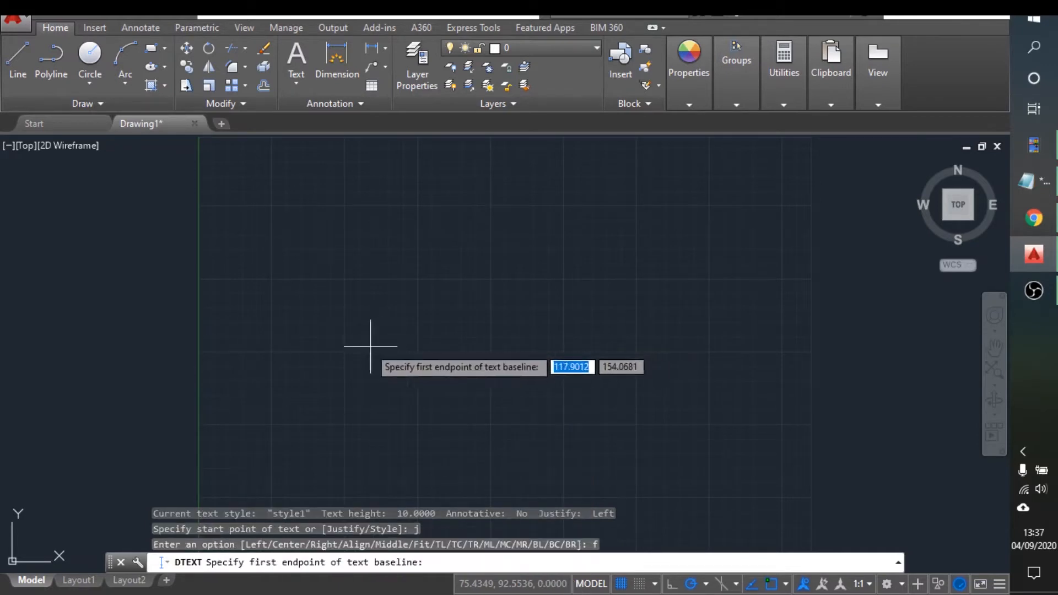
click(347, 352)
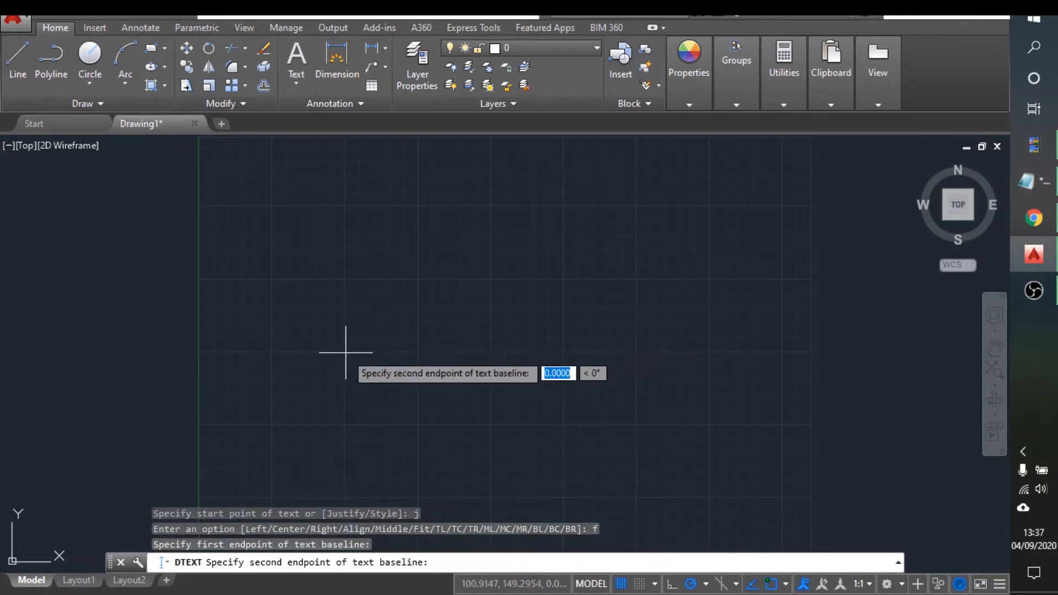
click(493, 353)
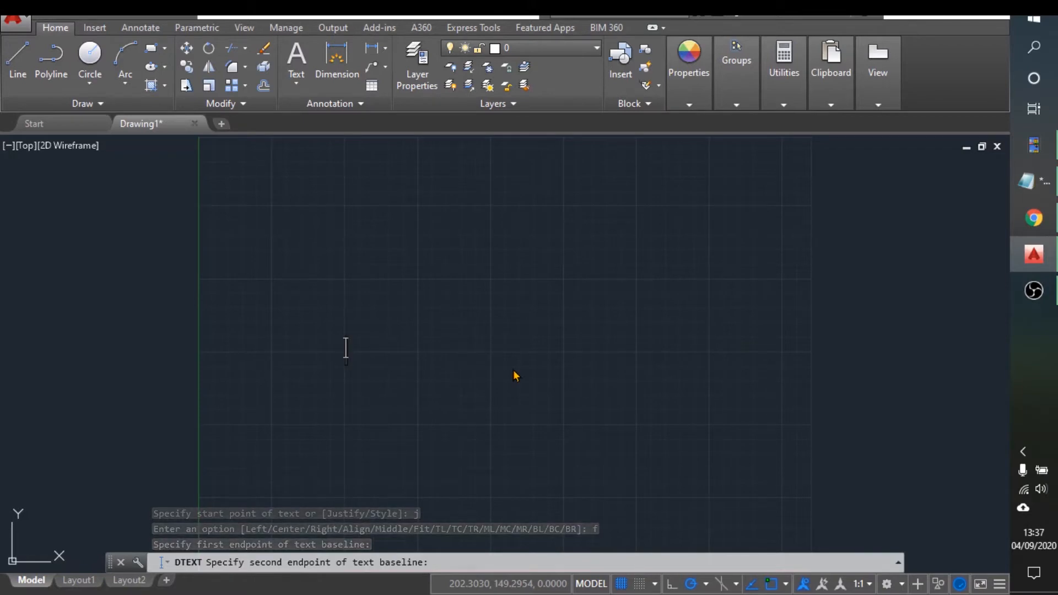
text(Primeiro exe)
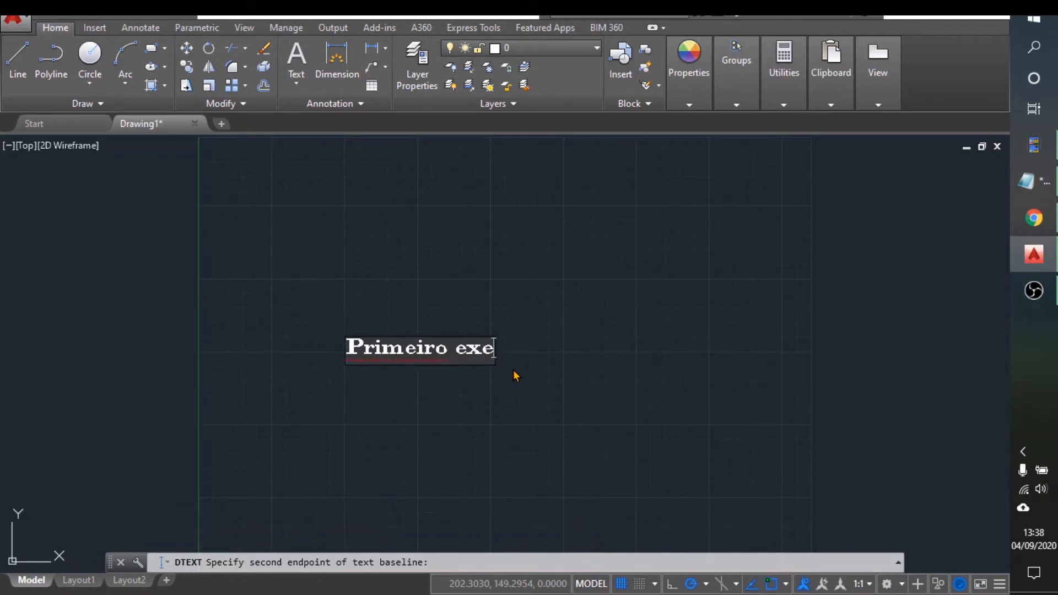
text(mplo de texto)
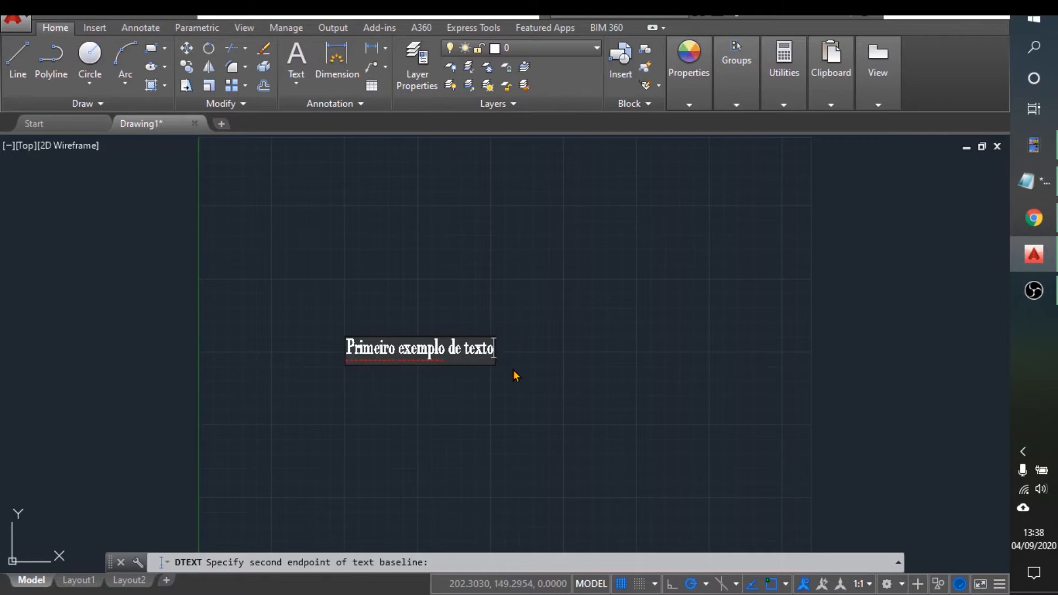
key(Return)
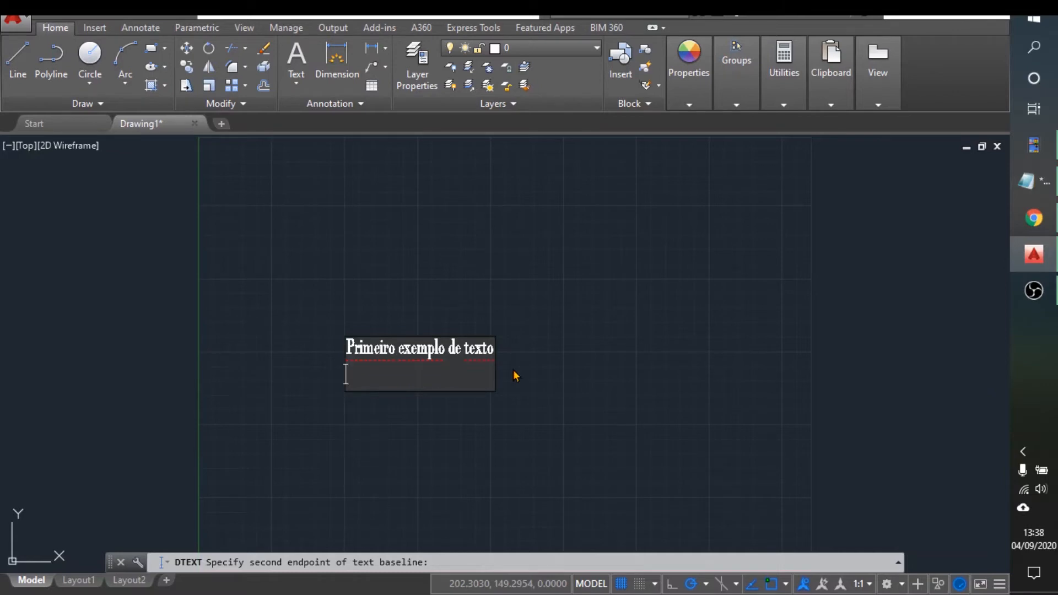
key(Return)
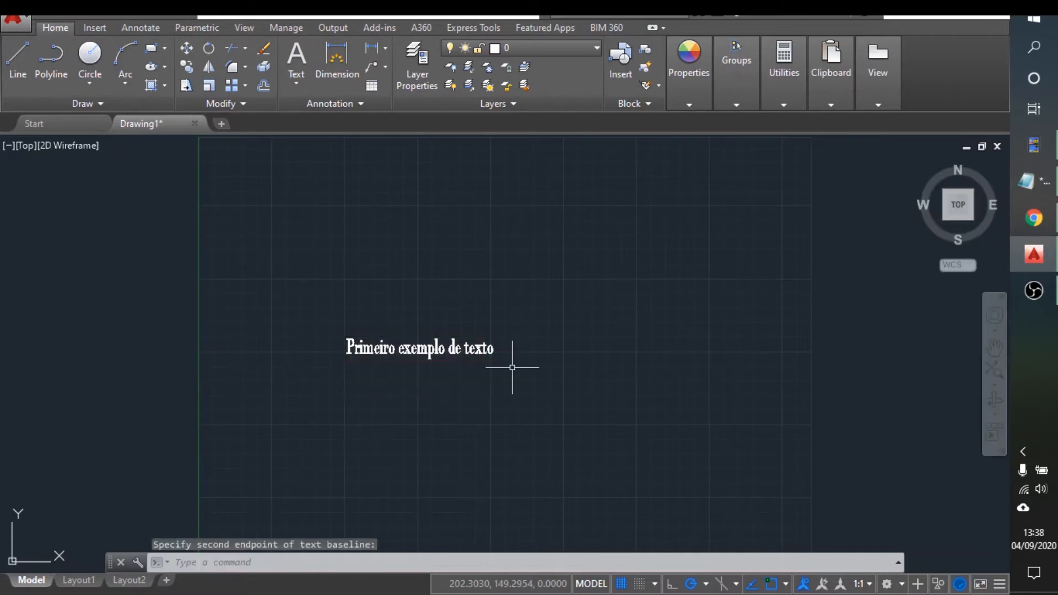
Draw a horizontal rectangle about 154 by 25 units above the existing text.
click(151, 52)
click(361, 217)
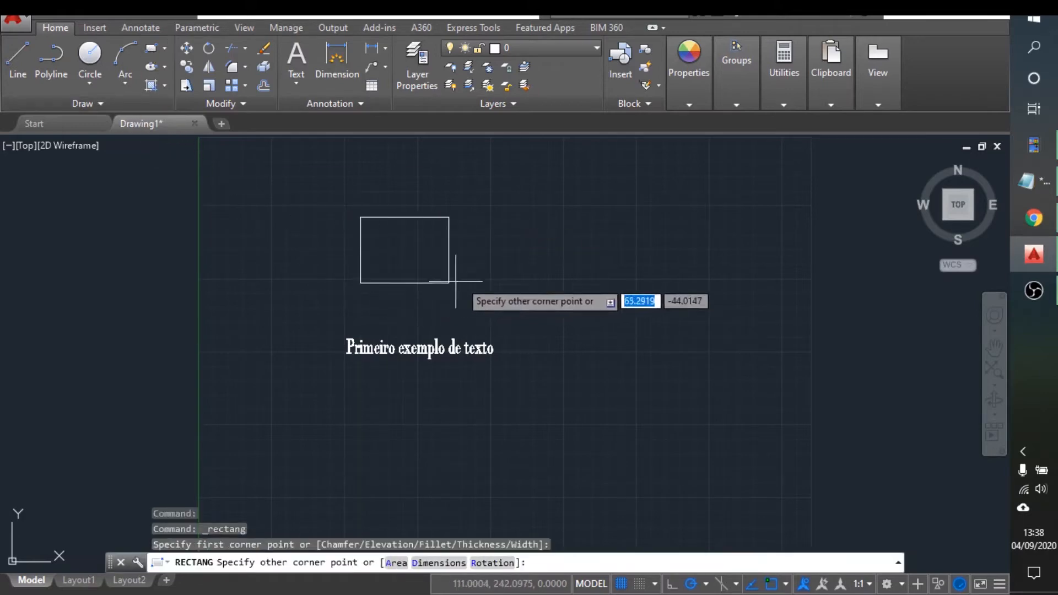
click(588, 254)
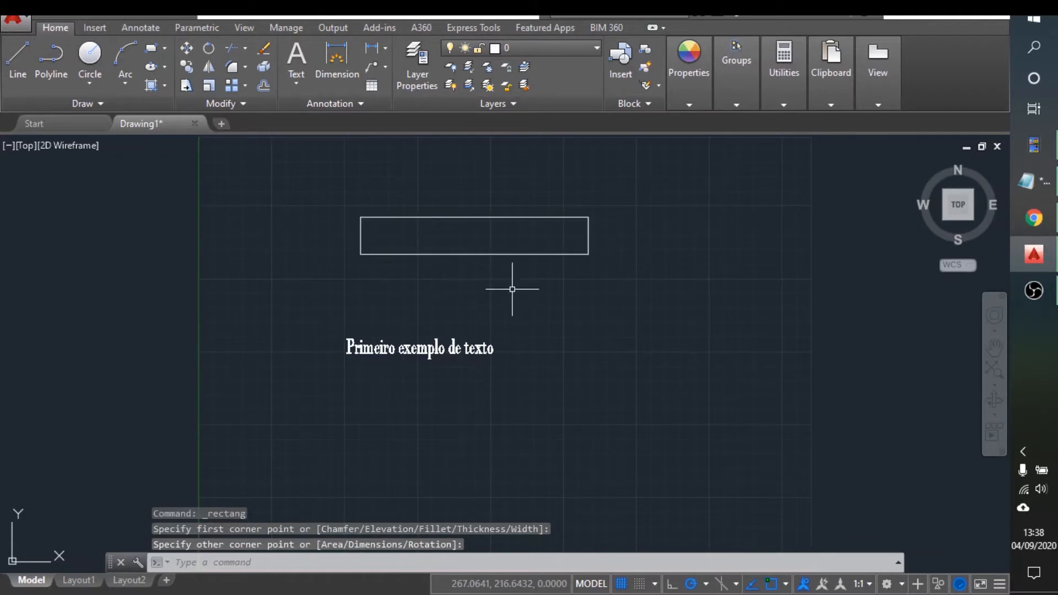
Set up single-line text with Fit justification, its baseline running between the rectangle's two short sides slightly above the lower edge.
text(DTEXT)
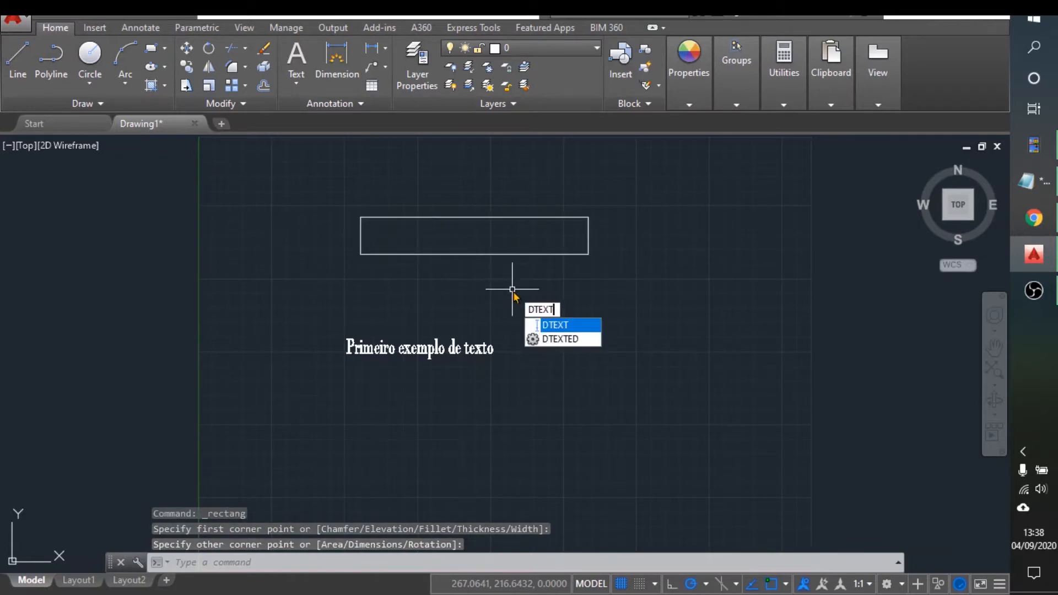
key(Return)
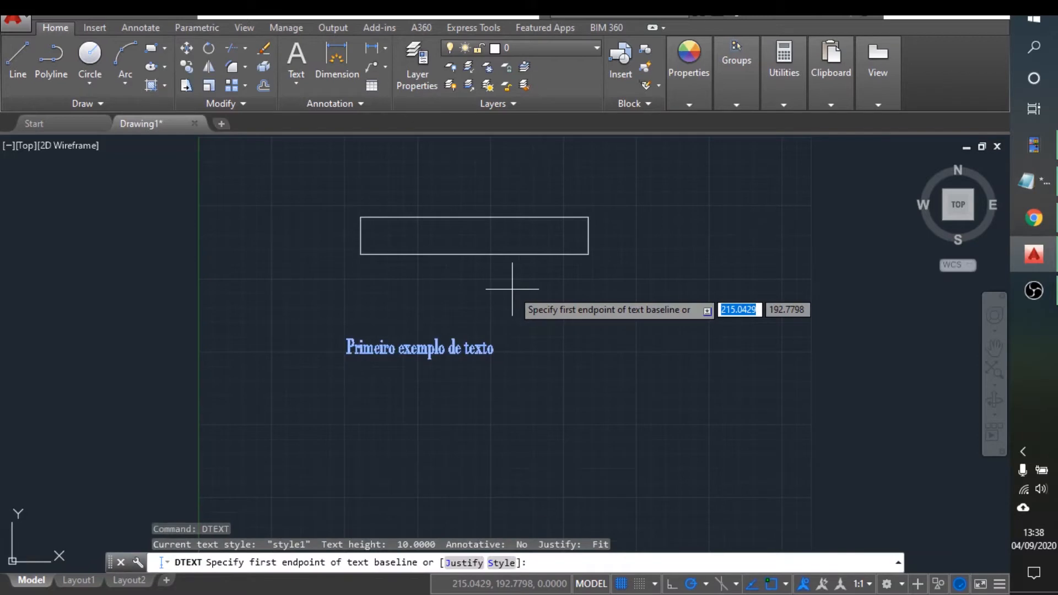
text(j)
key(Return)
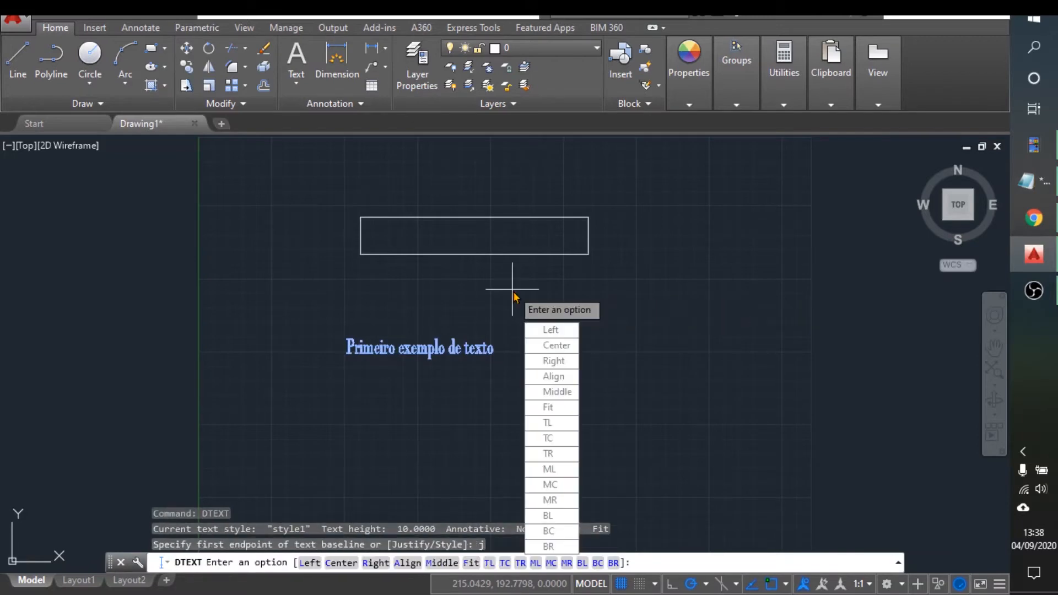
text(f)
key(Return)
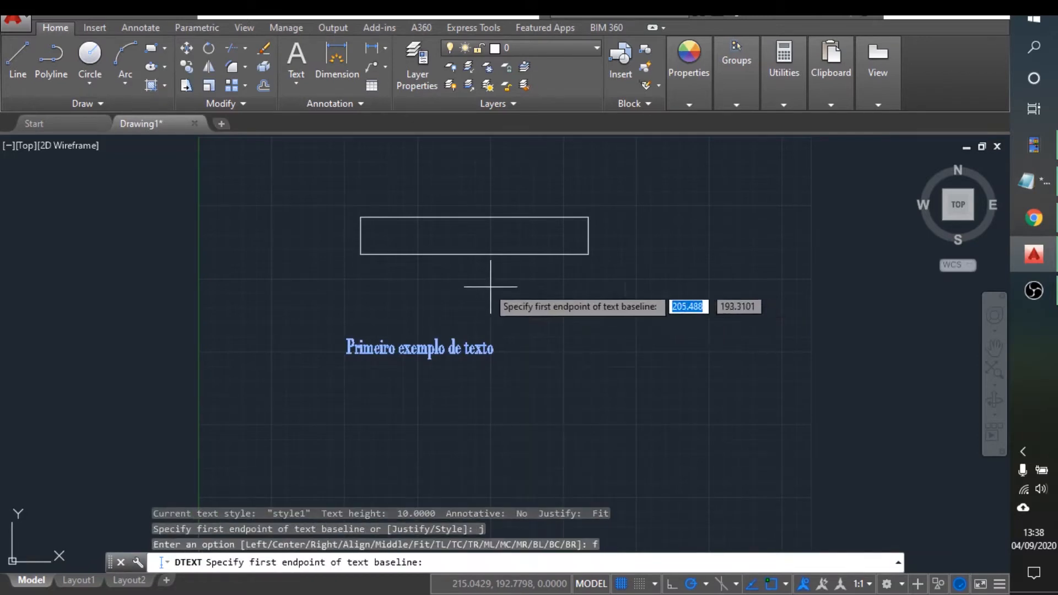
click(361, 245)
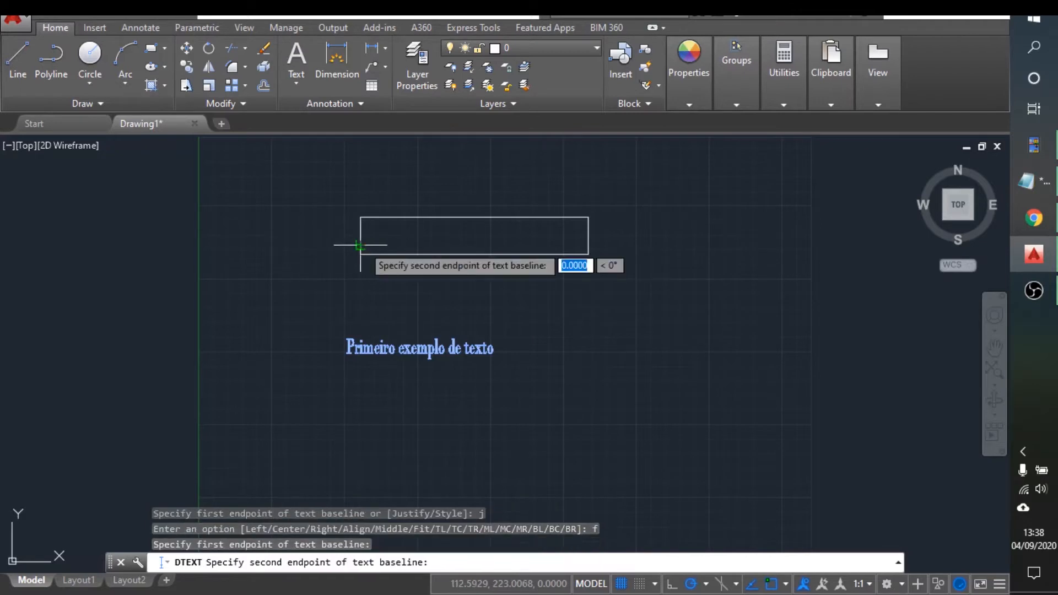
click(588, 245)
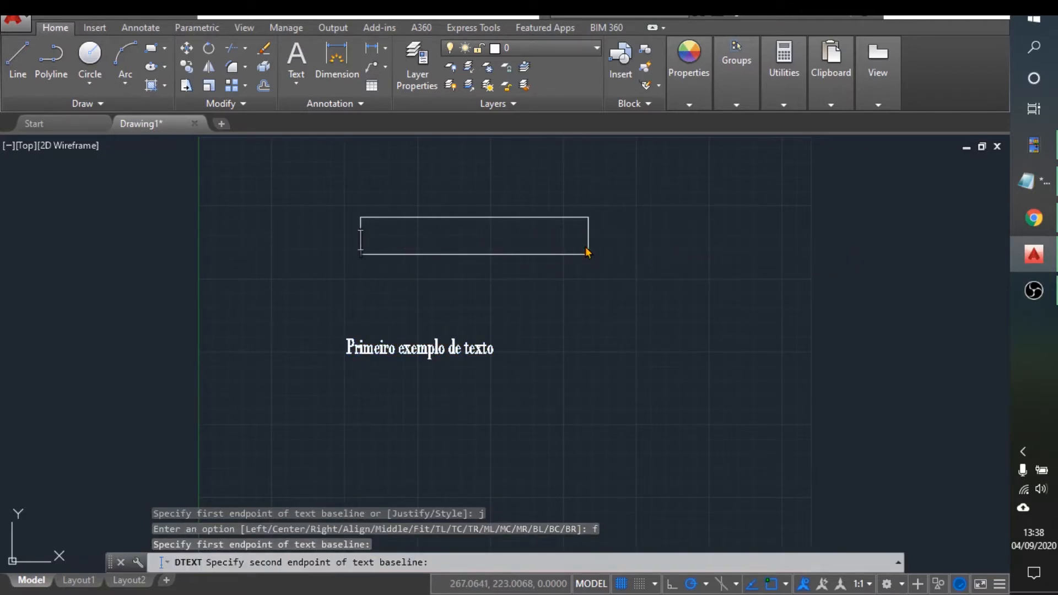
Enter "Mais um exemplo de texto......" as the fitted text inside the rectangle and finish the text.
text(Mai)
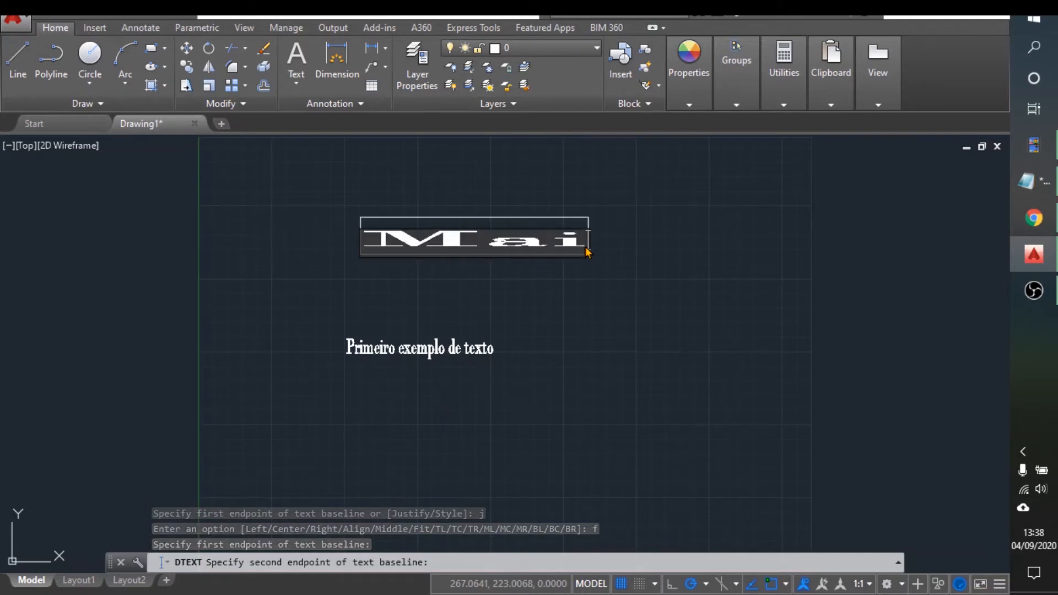
text(s um exemp)
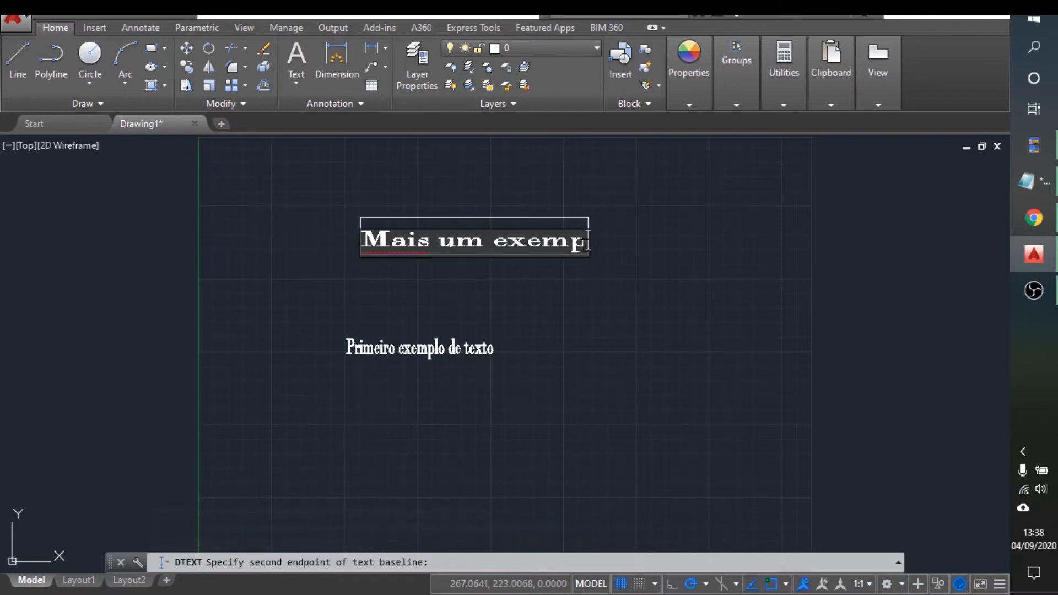
text(lo de texto)
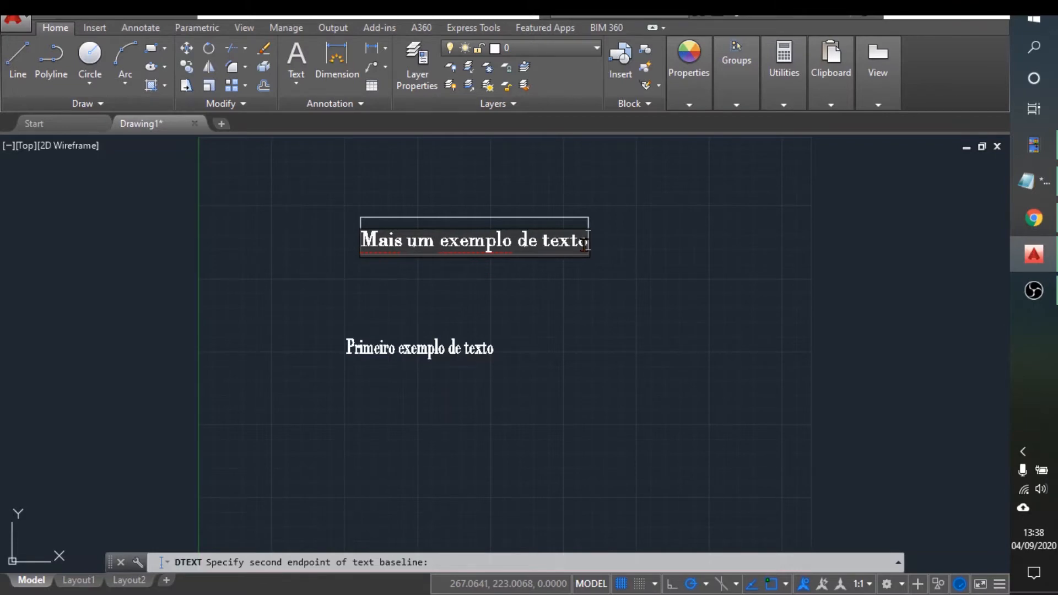
text(.....)
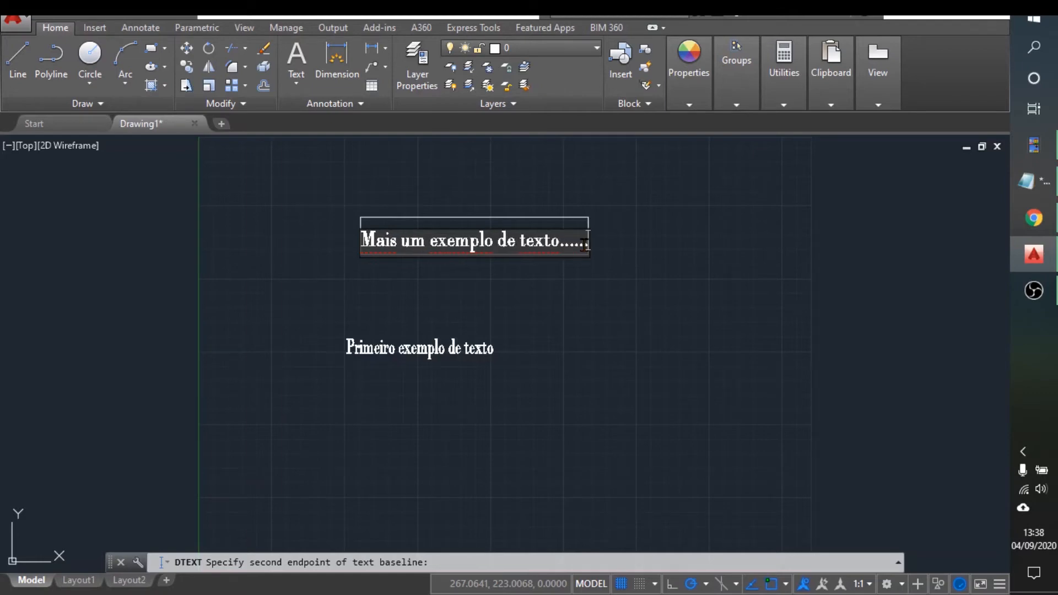
key(Return)
key(Return)
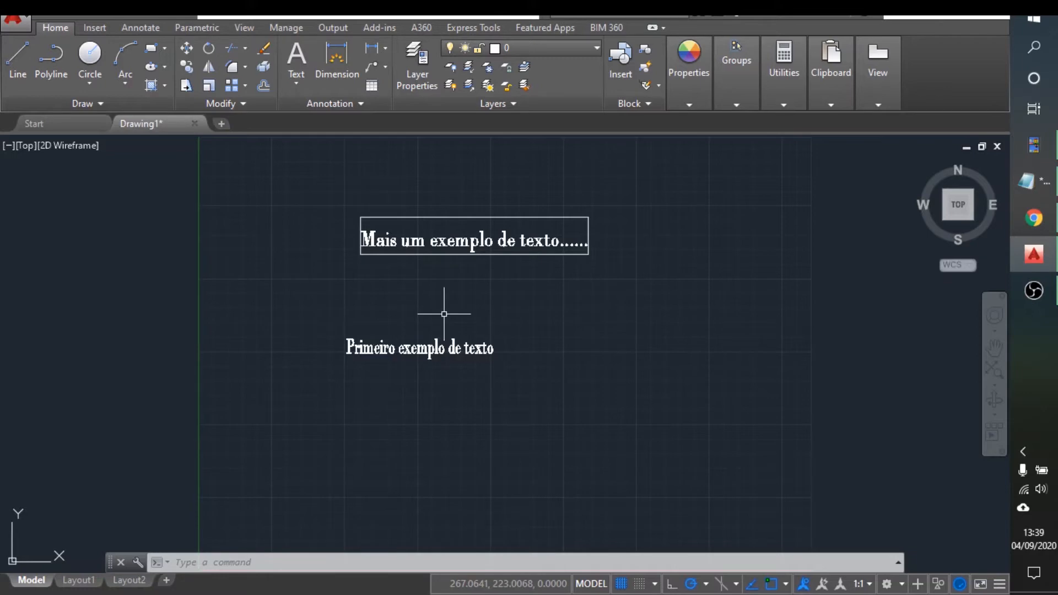
Set up single-line text with Align justification, its baseline running along the rectangle's upper edge from corner to corner.
text(dtext)
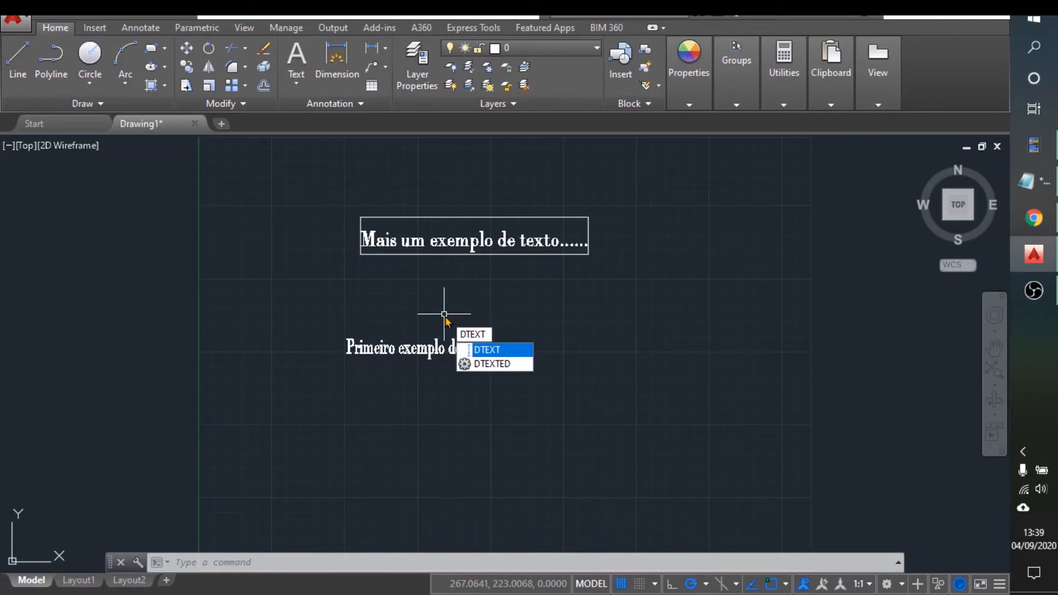
key(Return)
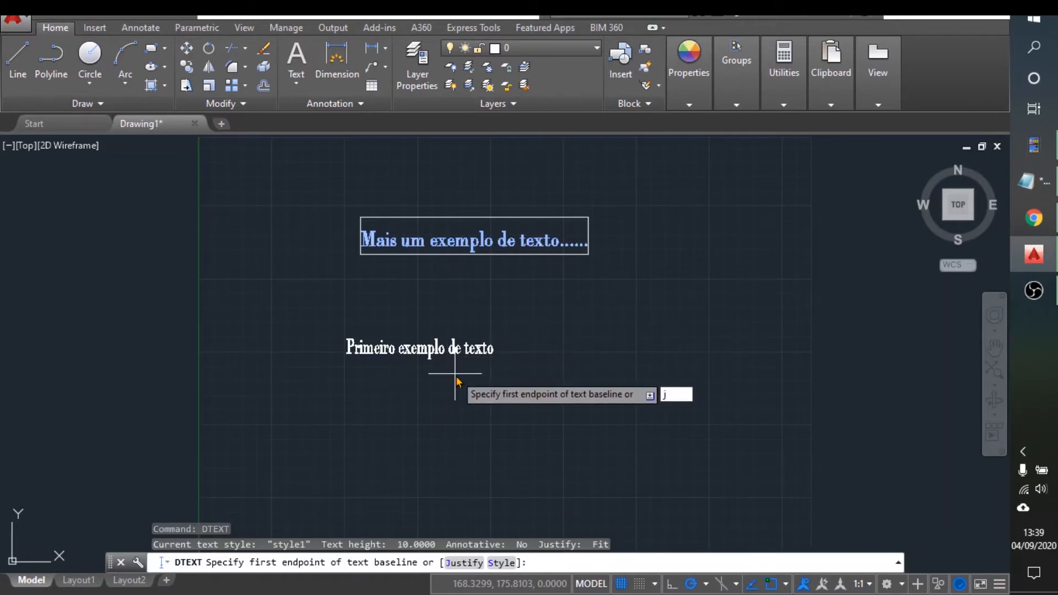
text(j)
key(Return)
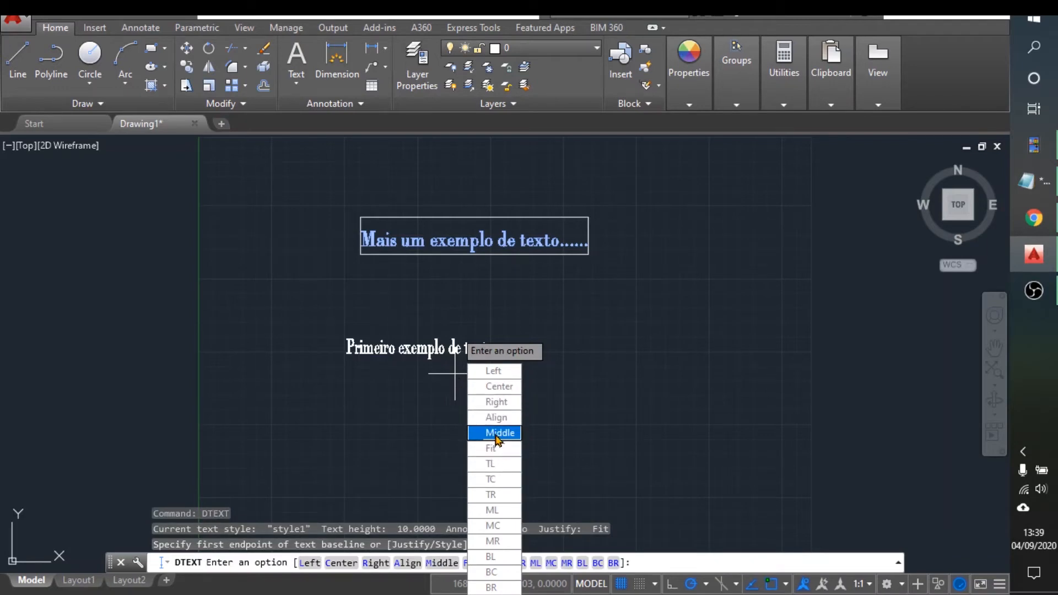
click(494, 421)
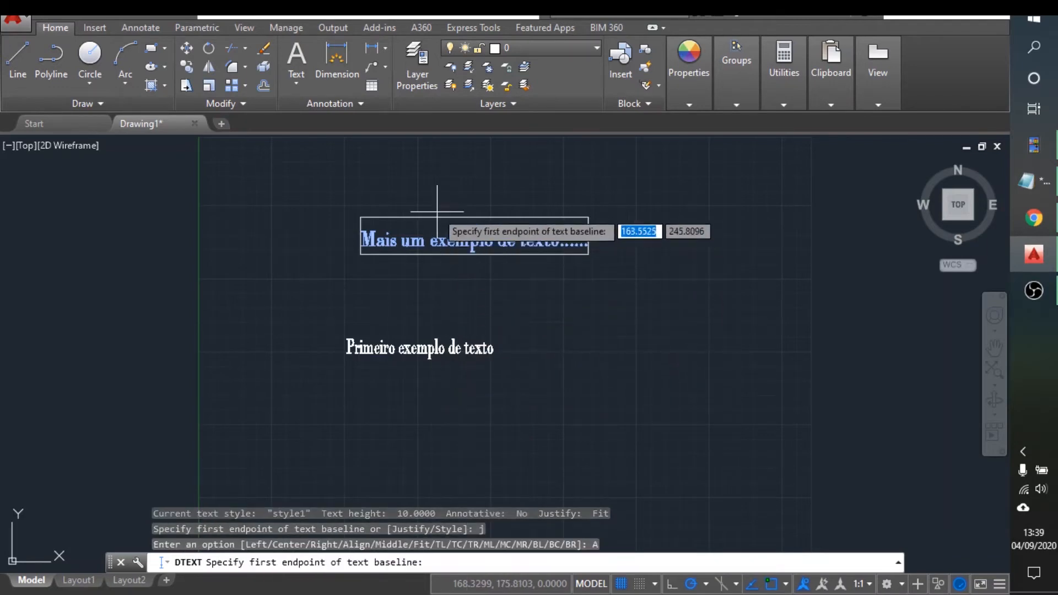
click(361, 216)
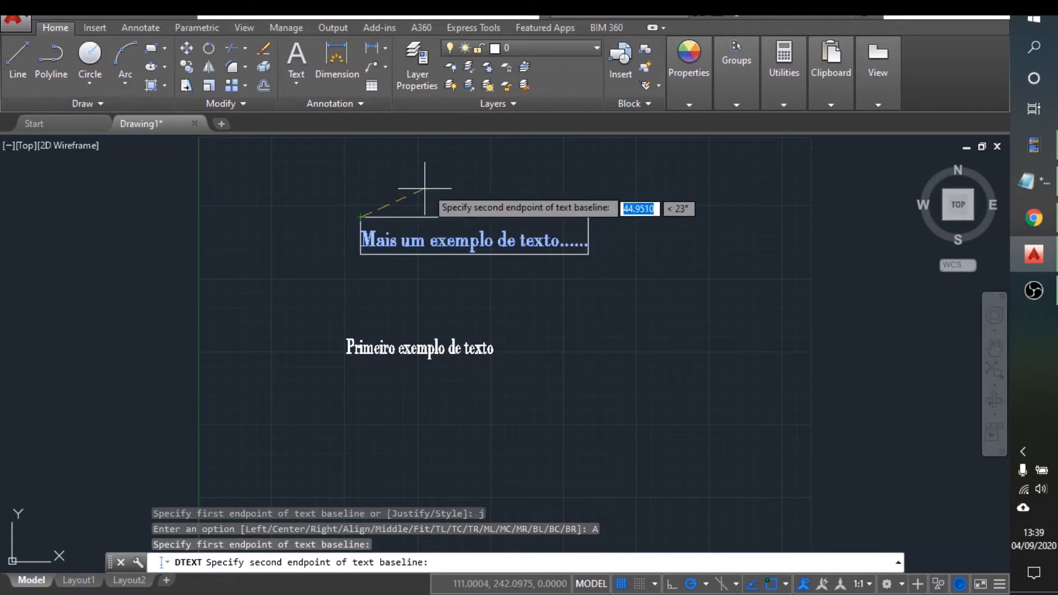
click(588, 217)
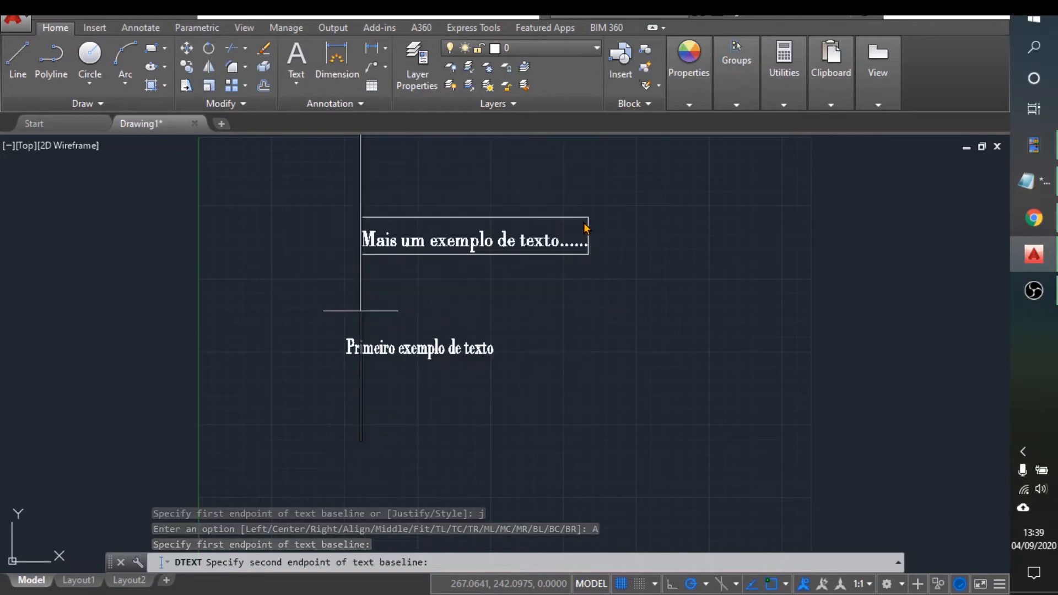
Enter "terceiro exemplo de texto" as the aligned text on the rectangle's upper edge and finish the text.
text(terceir)
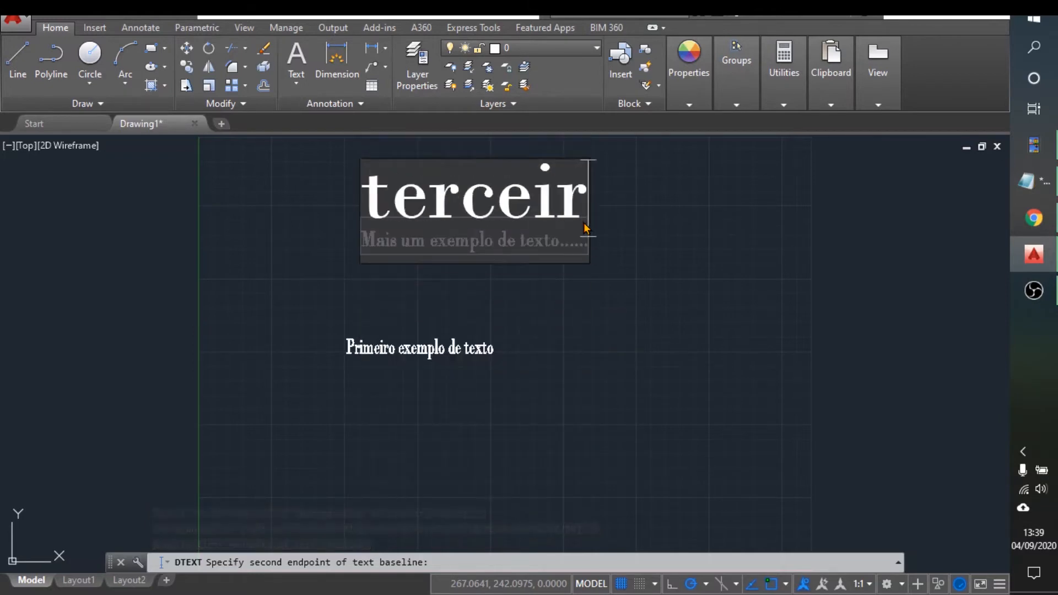
text(o exempl)
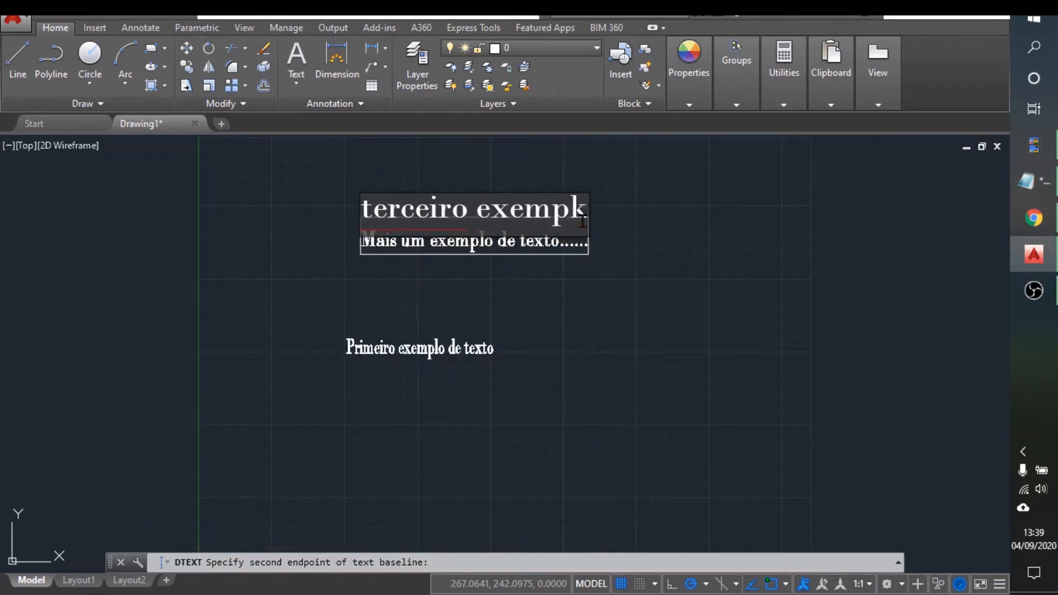
key(BackSpace)
text(lo de texto)
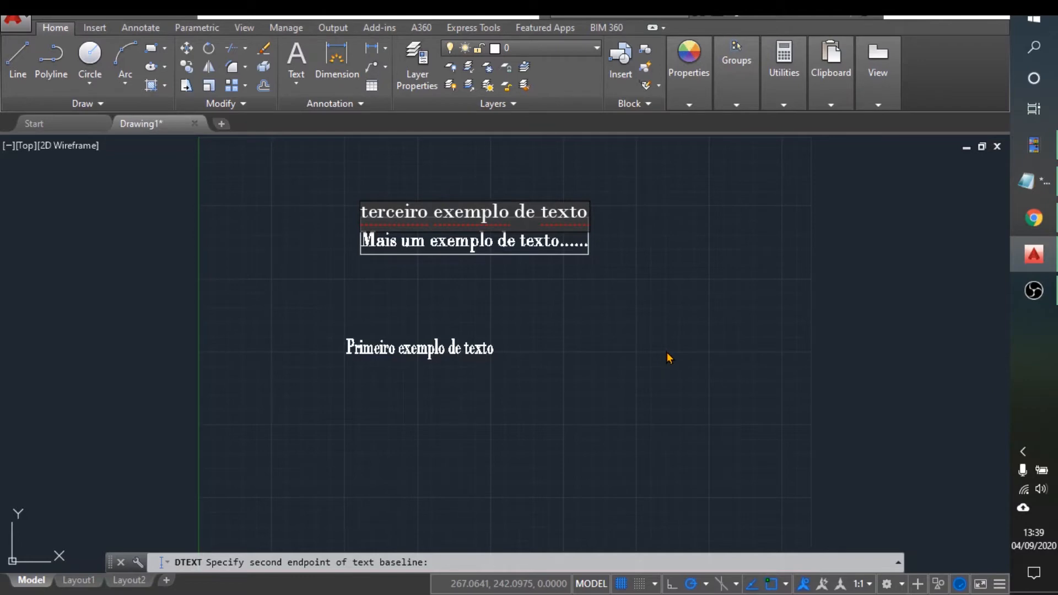
key(Return)
key(Return)
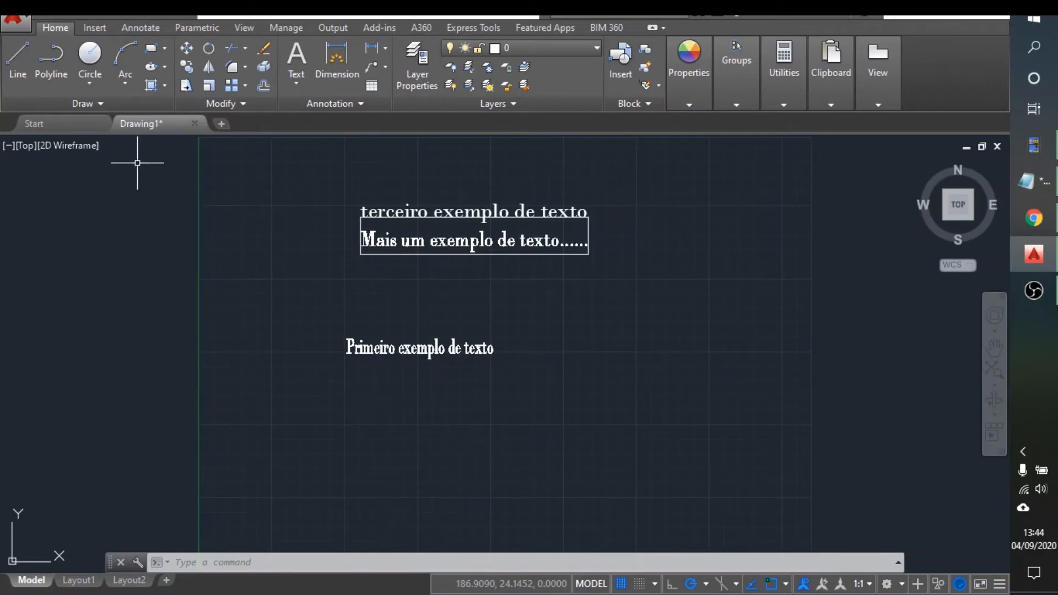
Draw a horizontal line about 194 units long below and to the right of the text "Primeiro exemplo de texto".
click(18, 63)
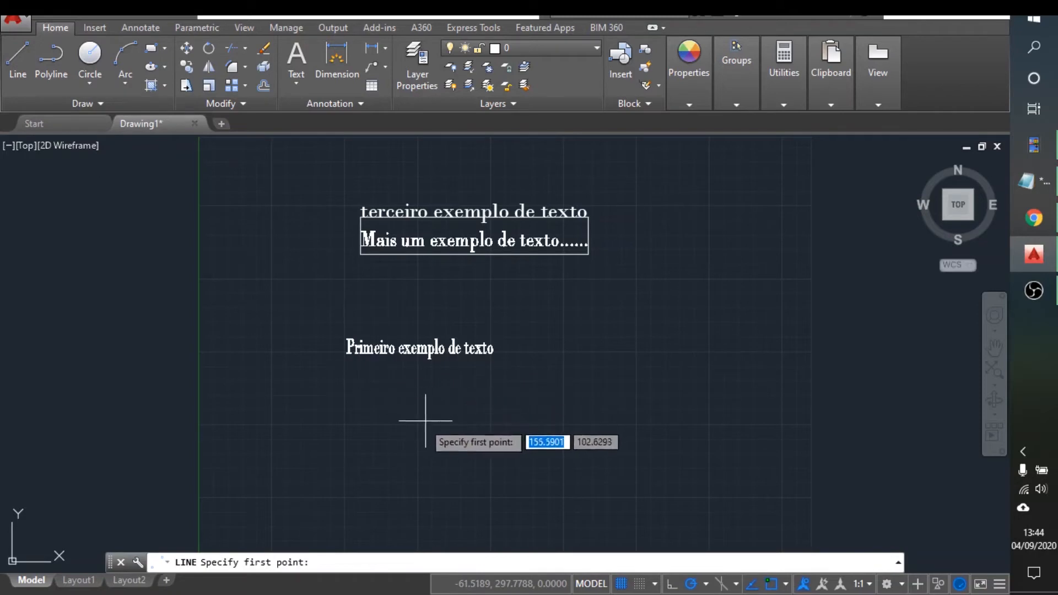
click(421, 423)
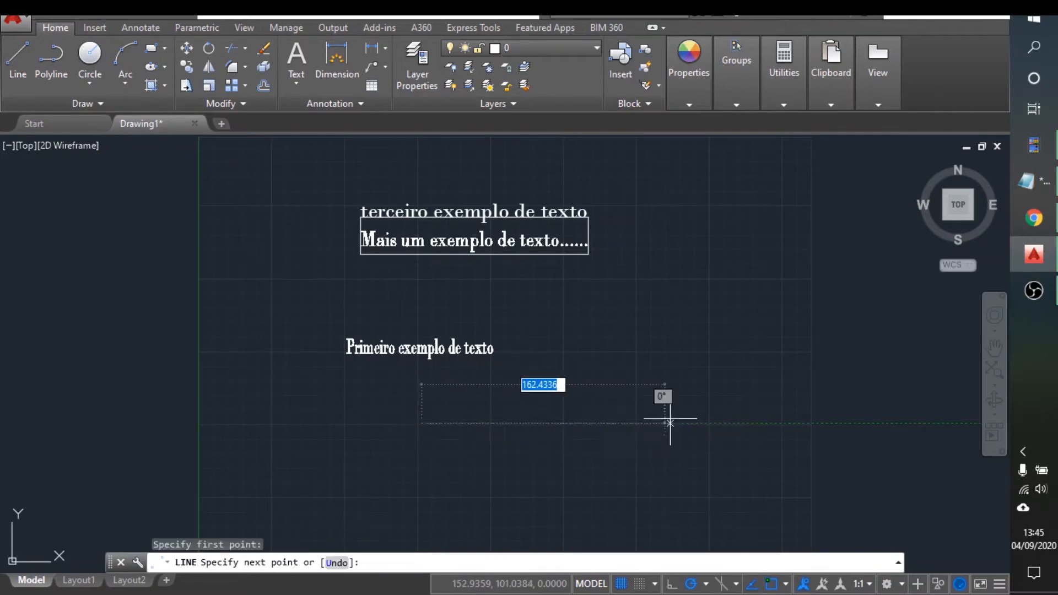
click(700, 424)
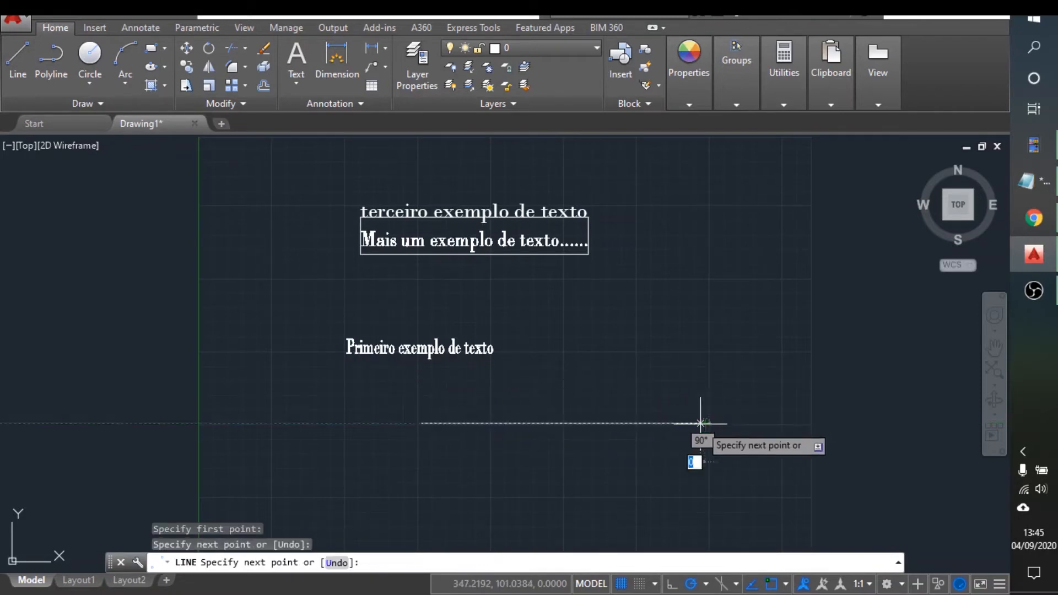
key(Return)
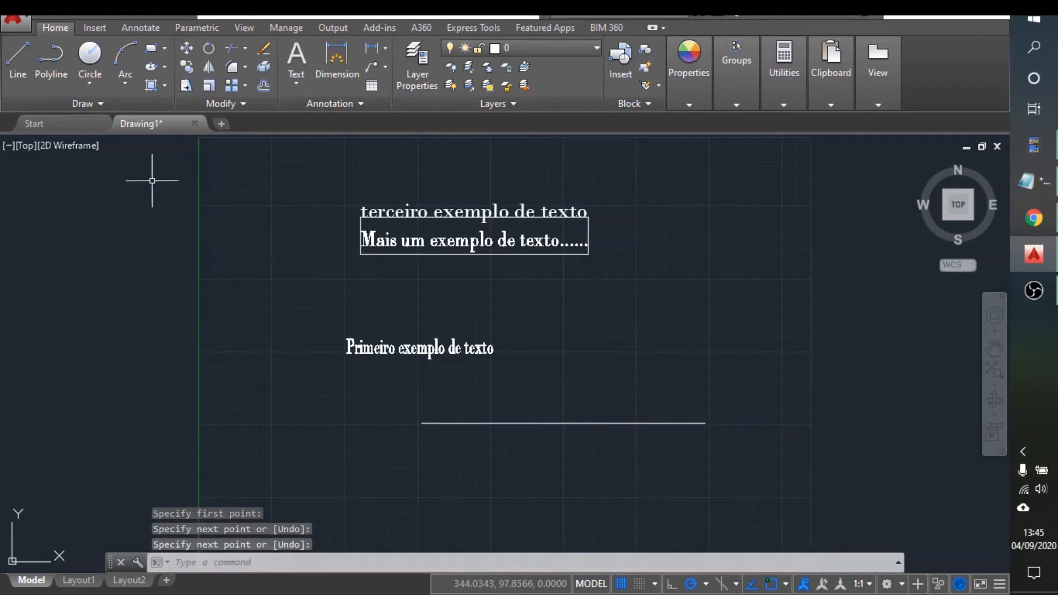
click(21, 76)
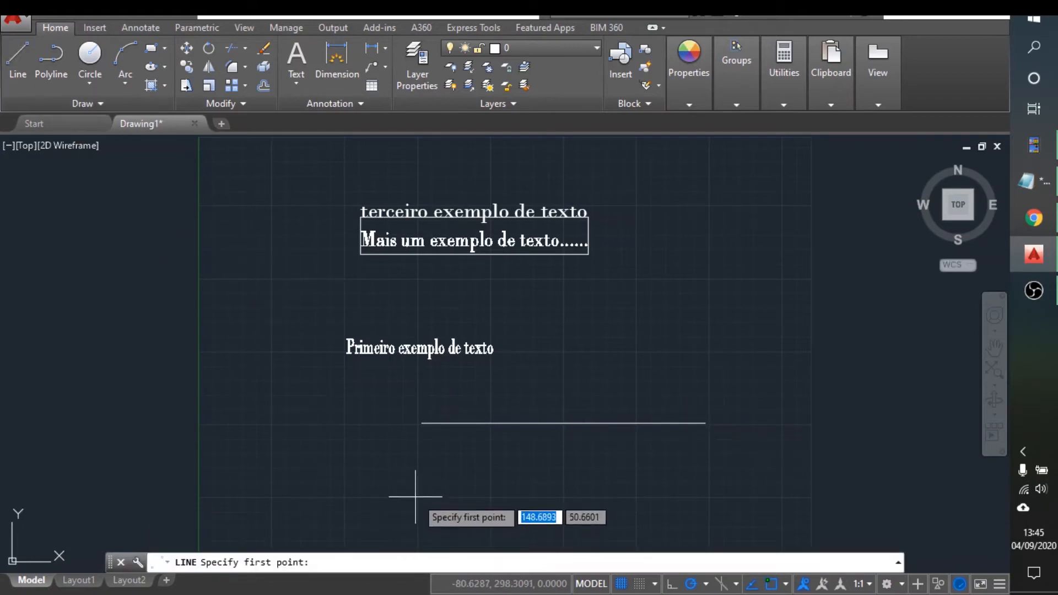
click(422, 481)
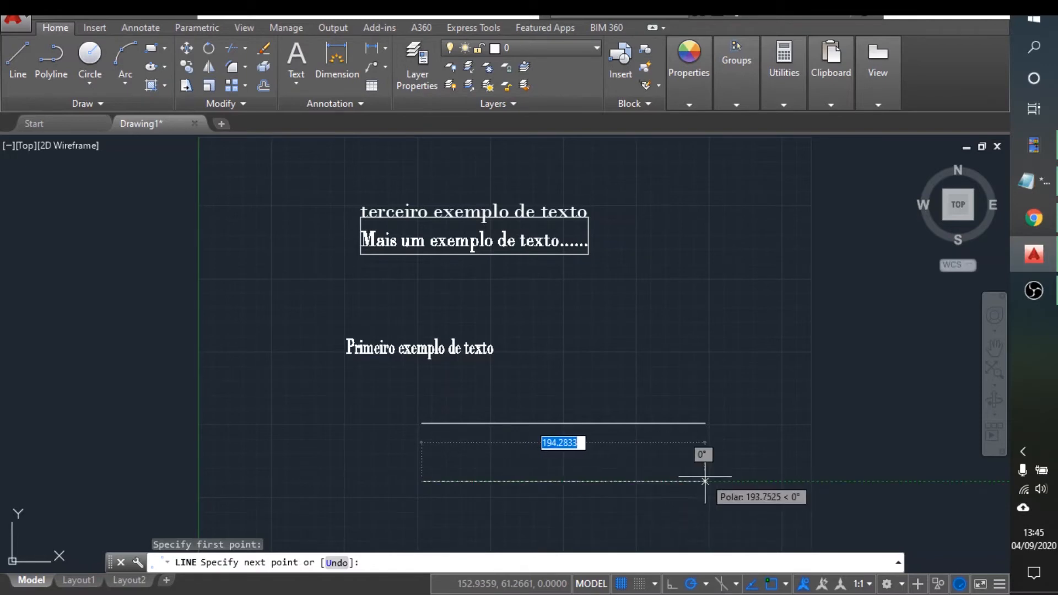
key(Return)
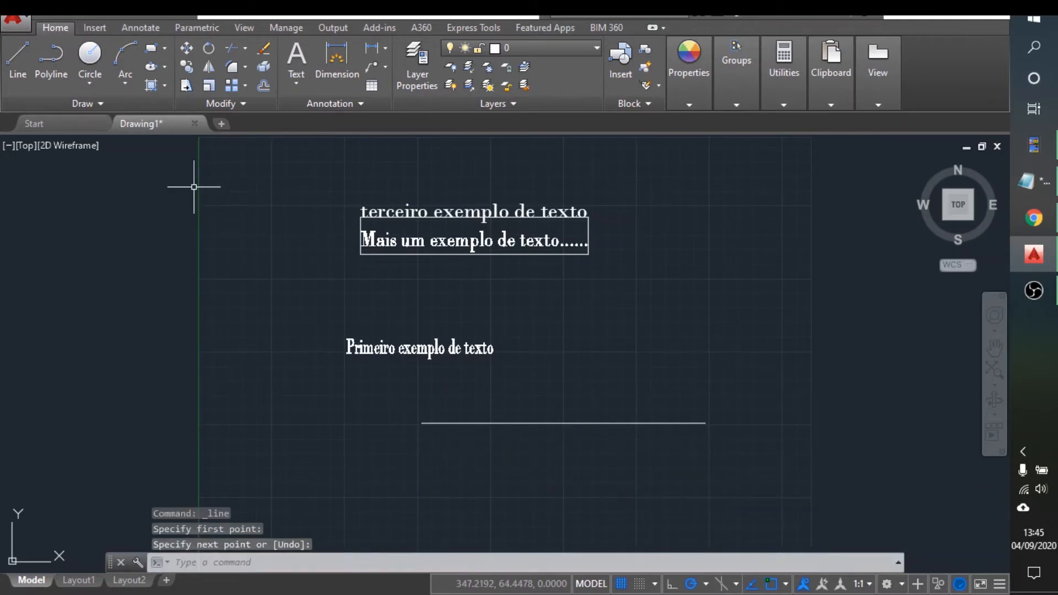
Draw a second horizontal line of about the same length, about 37 units below the first line.
click(21, 73)
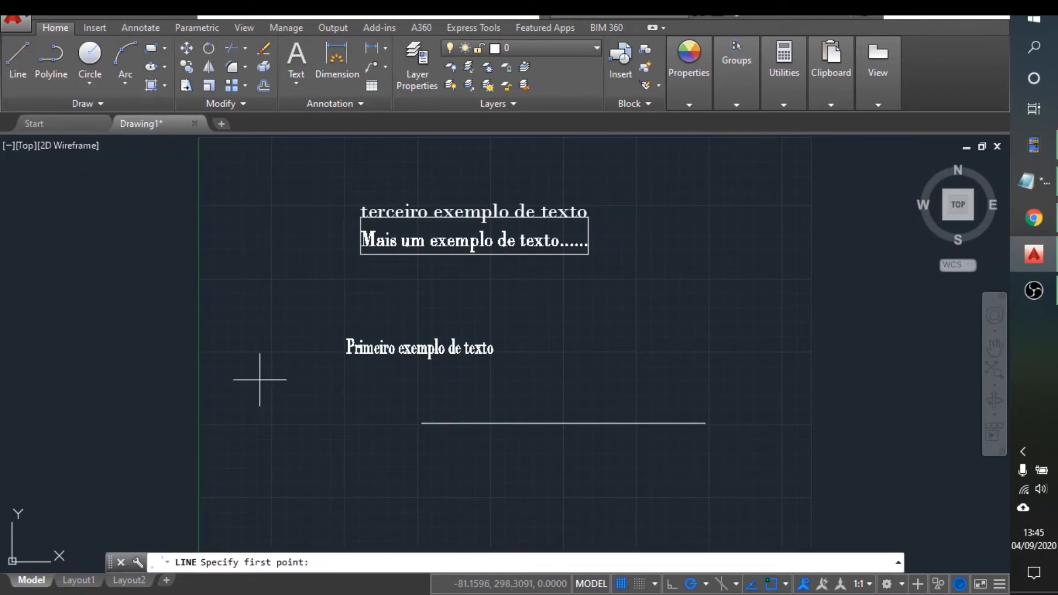
click(419, 478)
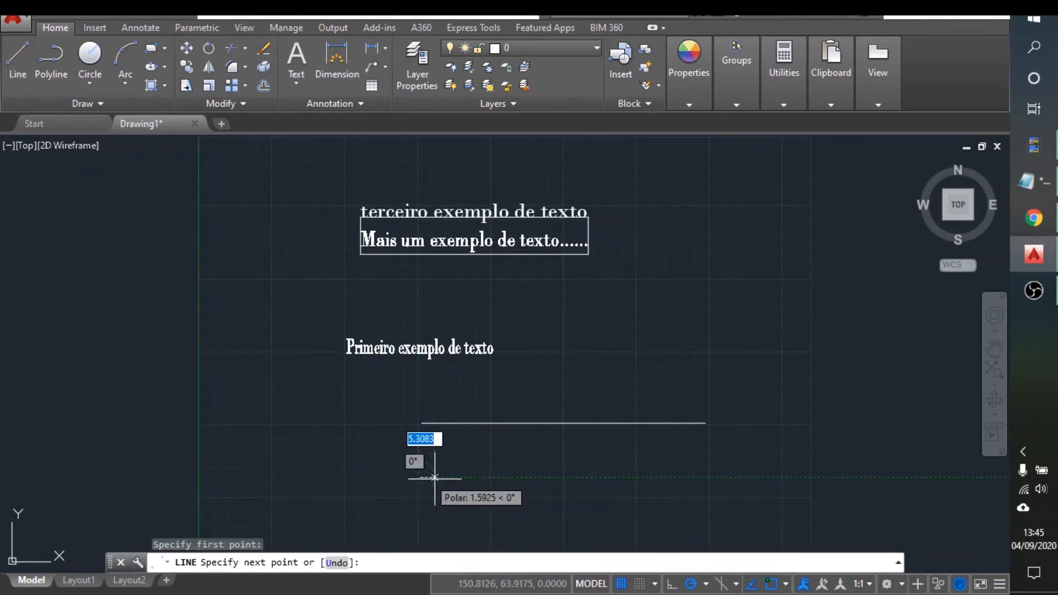
click(702, 477)
key(Return)
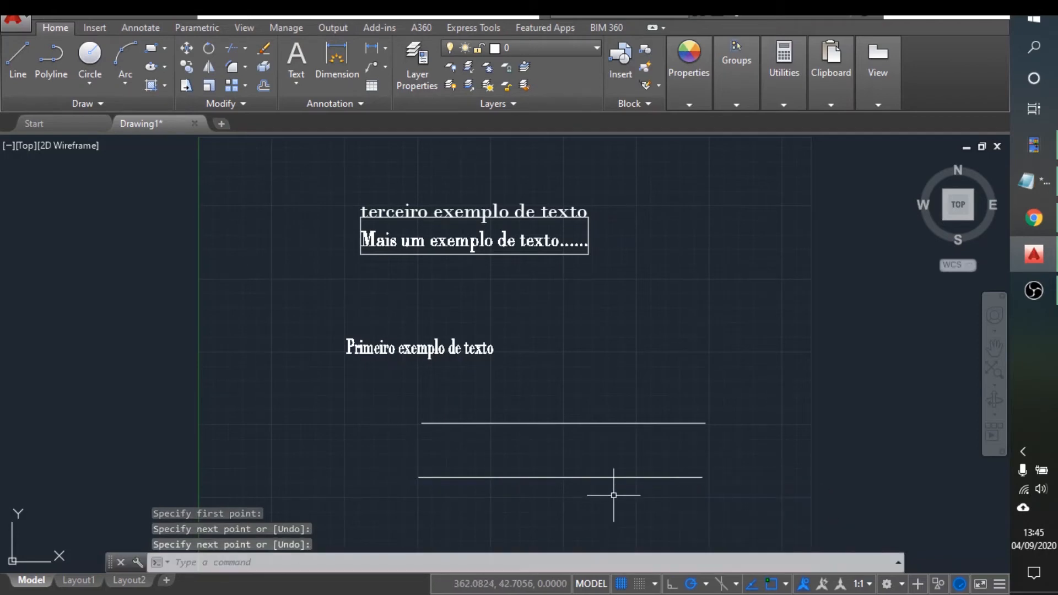
Set up single-line text with Middle justification at the midpoint of the upper of the two horizontal lines, with rotation angle 0.
text(dtext)
key(Return)
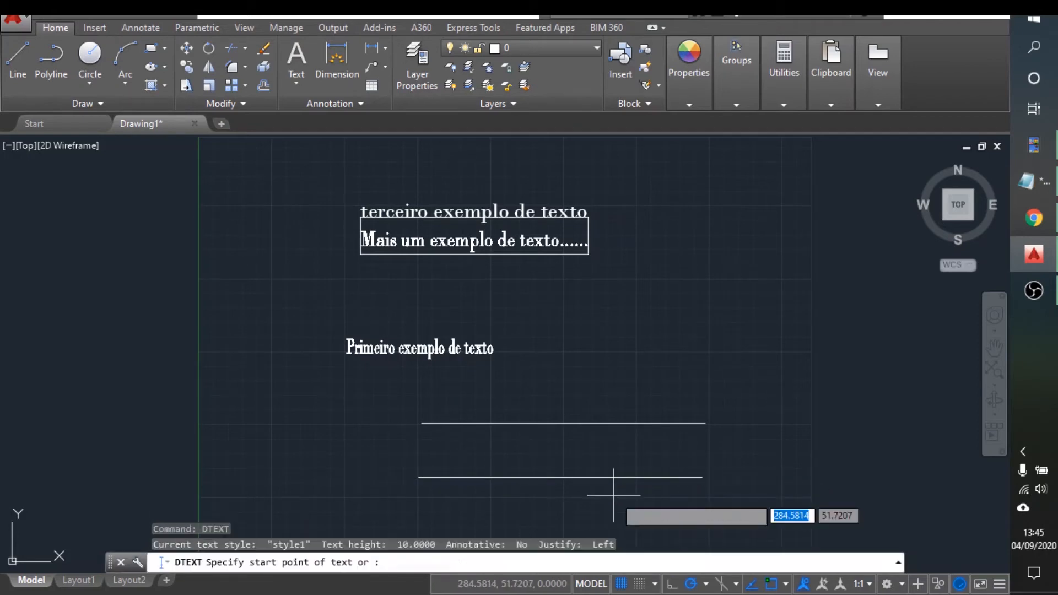
text(j)
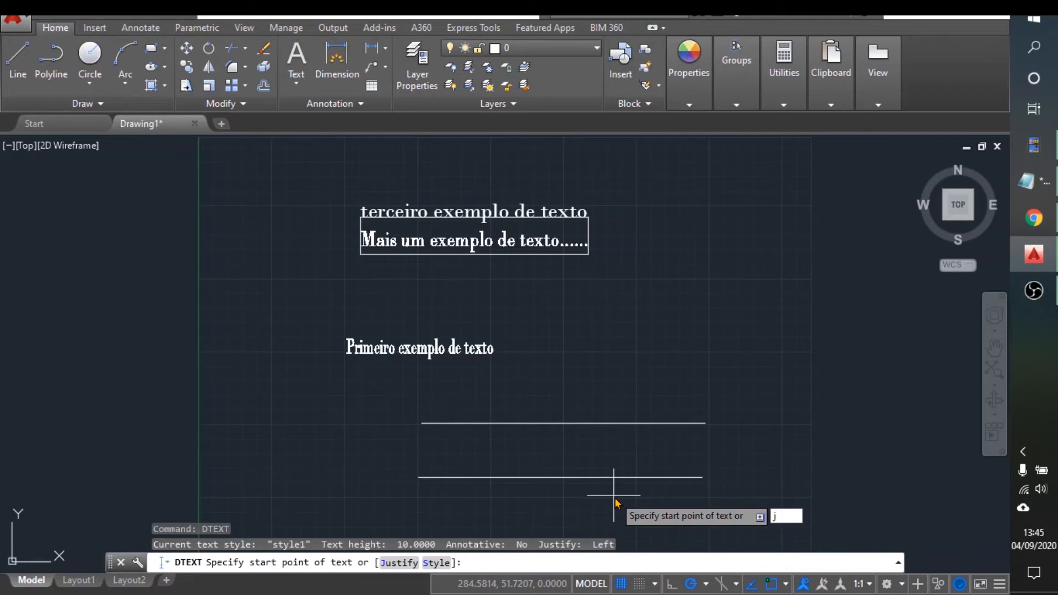
key(Return)
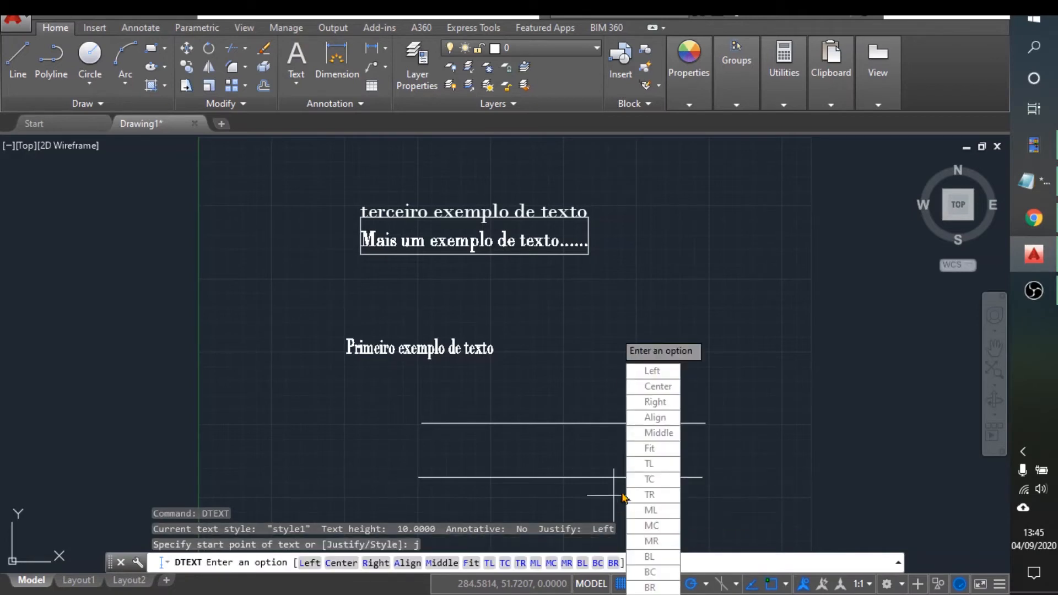
click(656, 432)
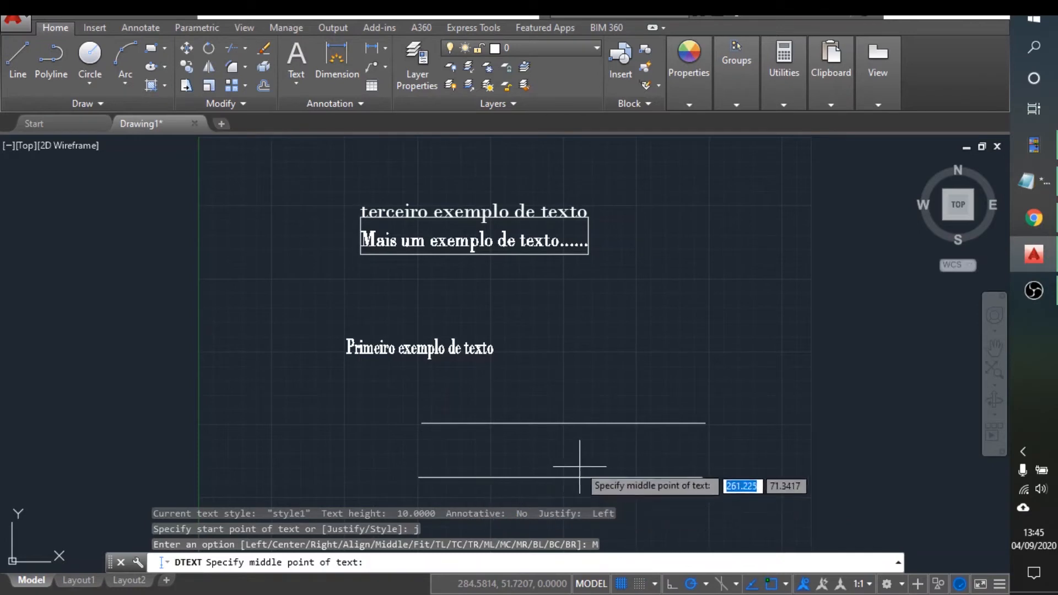
click(563, 424)
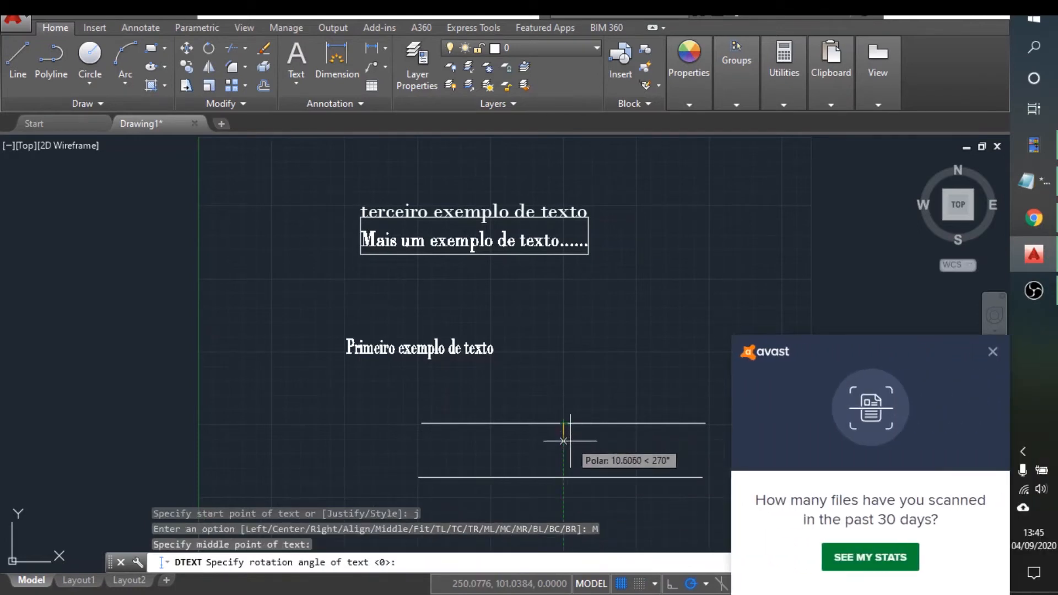
click(1002, 363)
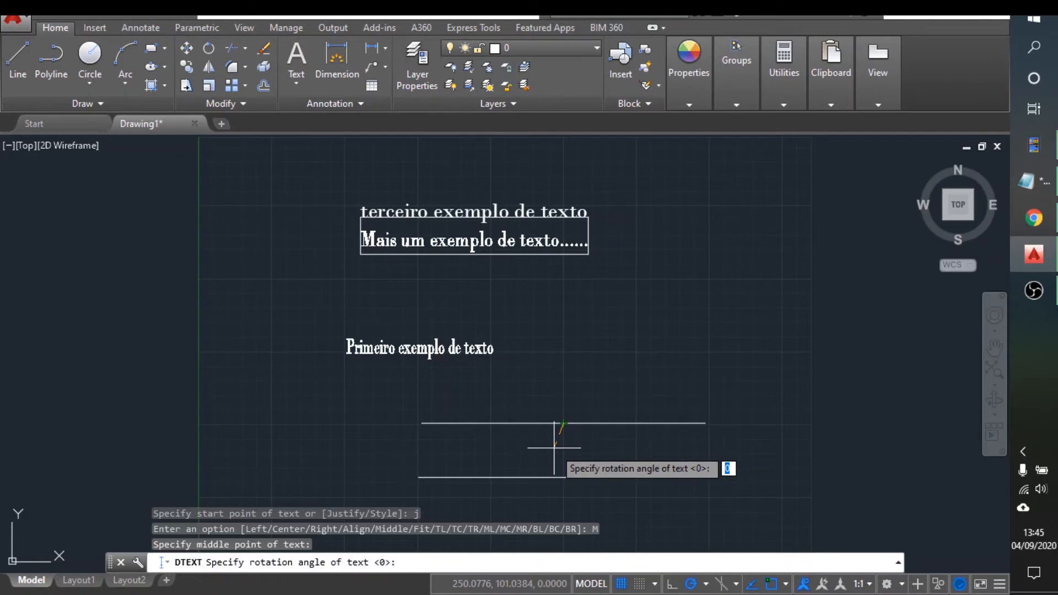
key(Return)
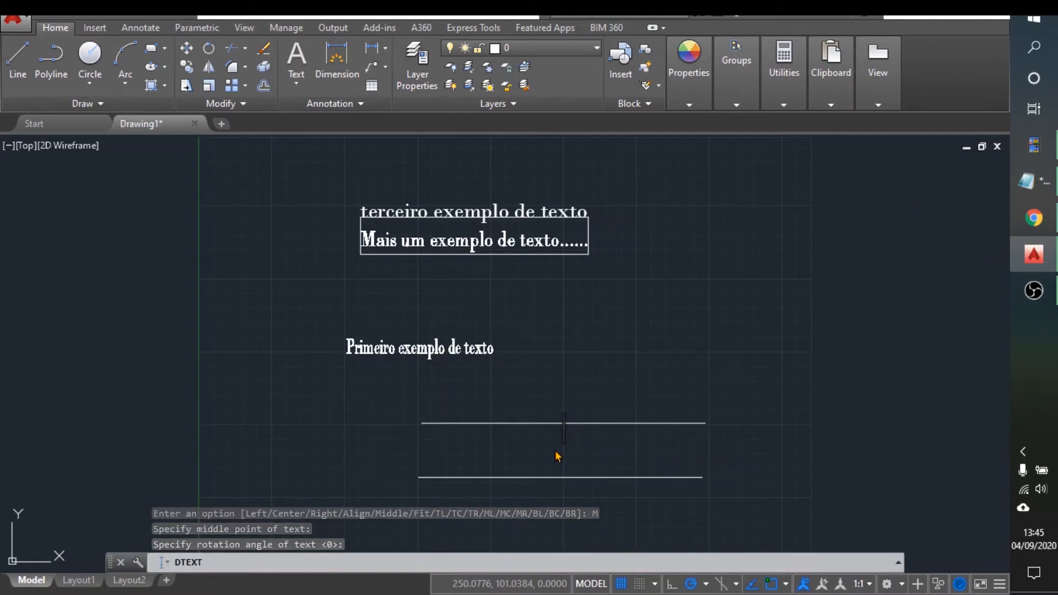
Enter "este texto usa opção middle" as the middle-justified text and finish the text.
text(t)
key(BackSpace)
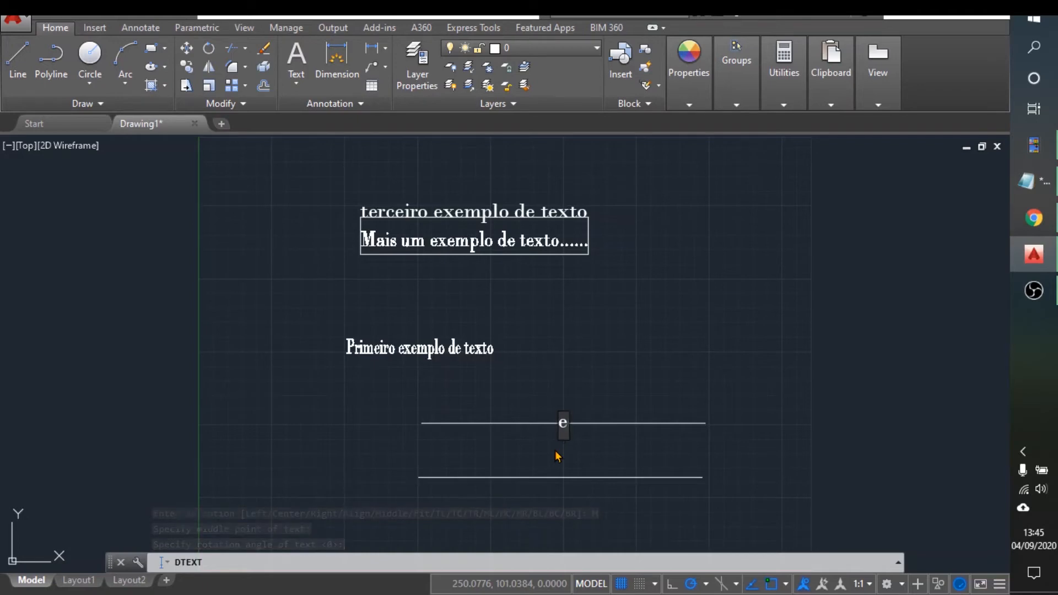
text(este tex)
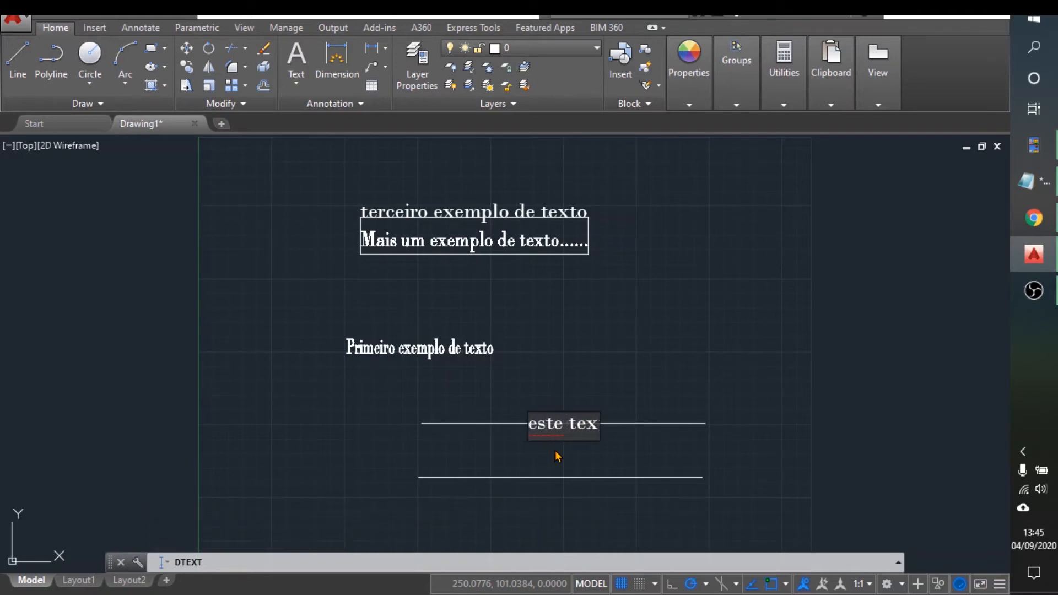
text(to usa)
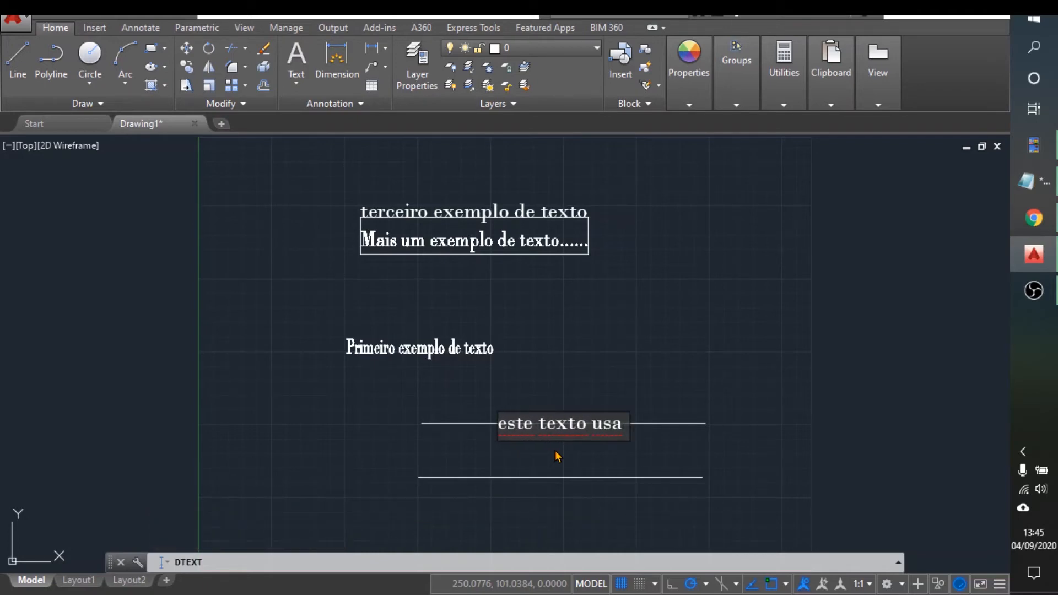
text( opção midd)
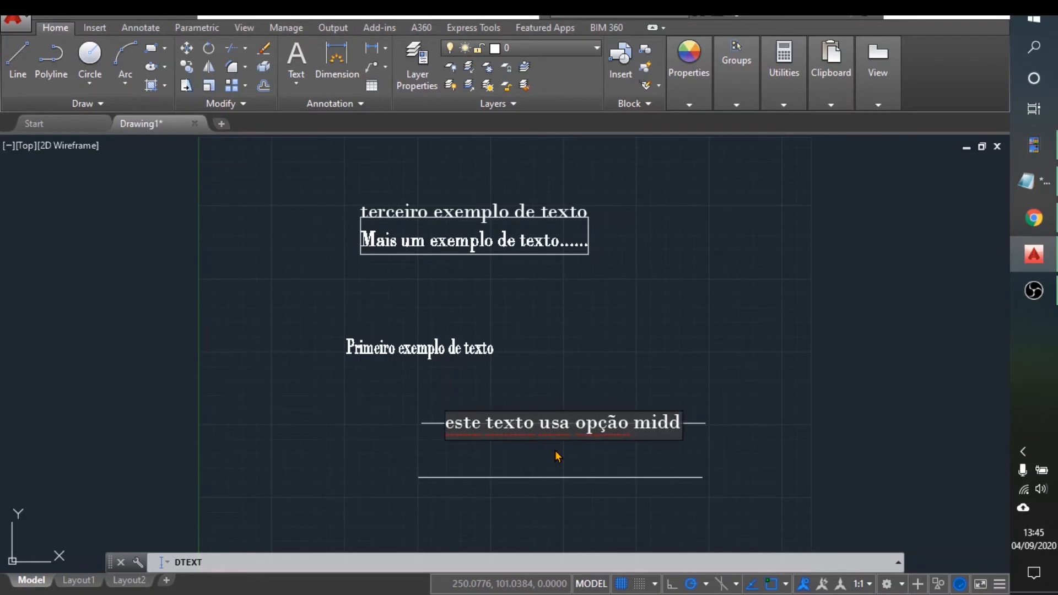
text(le)
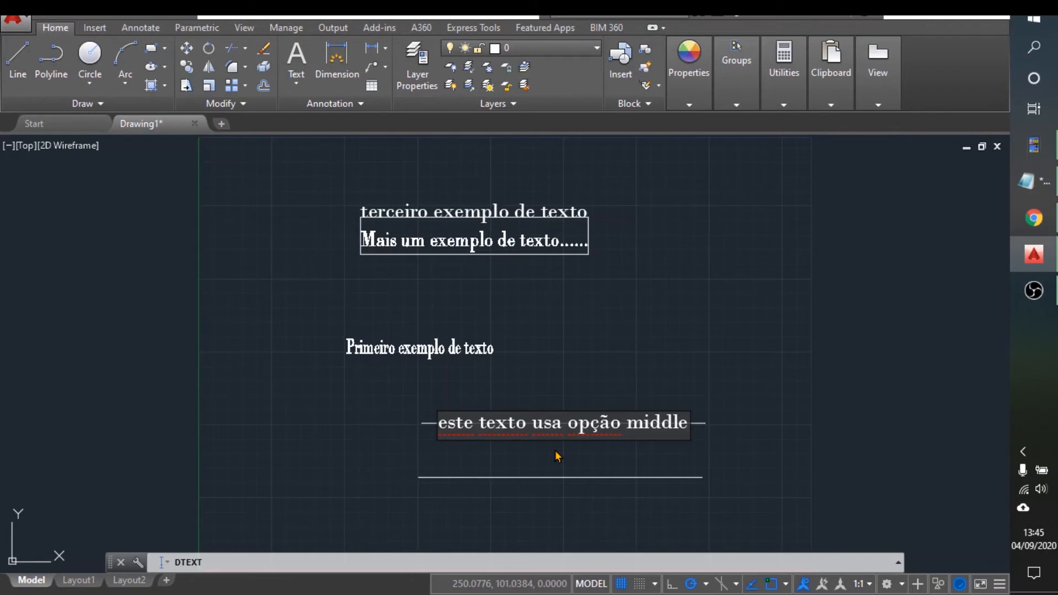
key(Return)
key(Return)
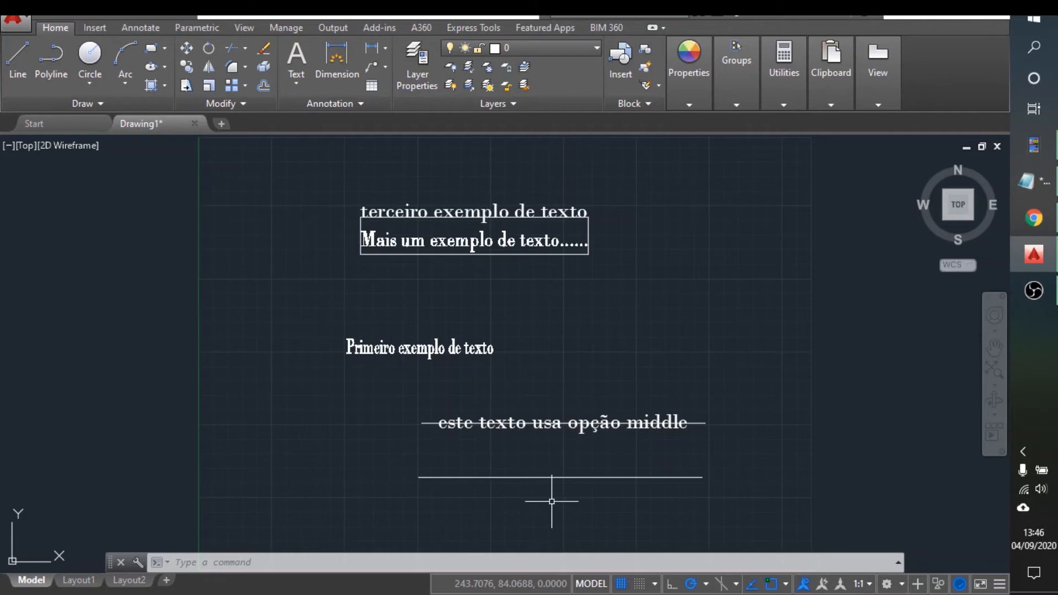
Set up single-line text with Center justification at the midpoint of the lower horizontal line, with rotation angle 0.
text(d)
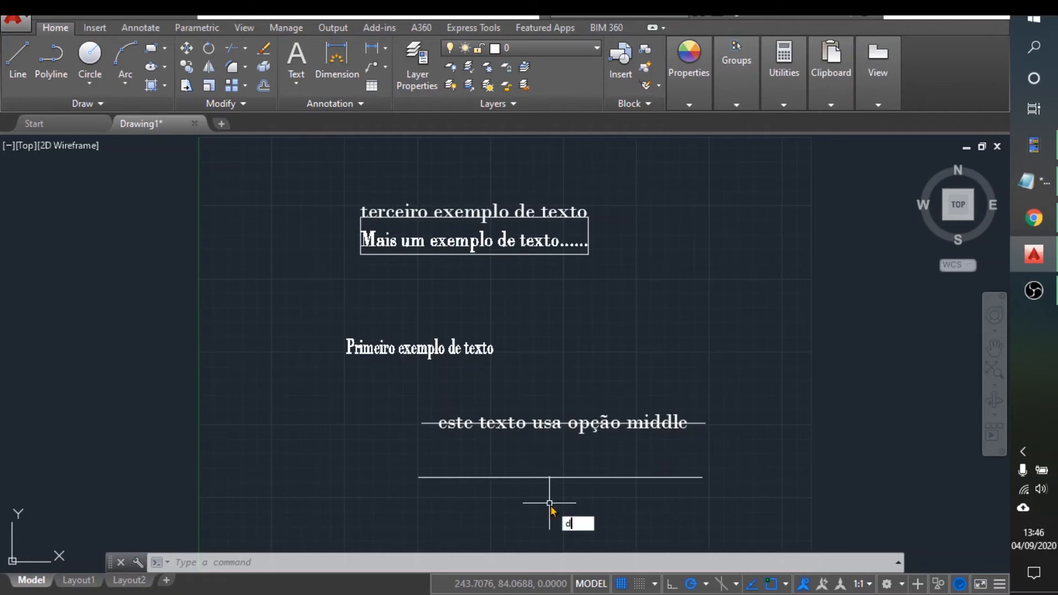
key(Return)
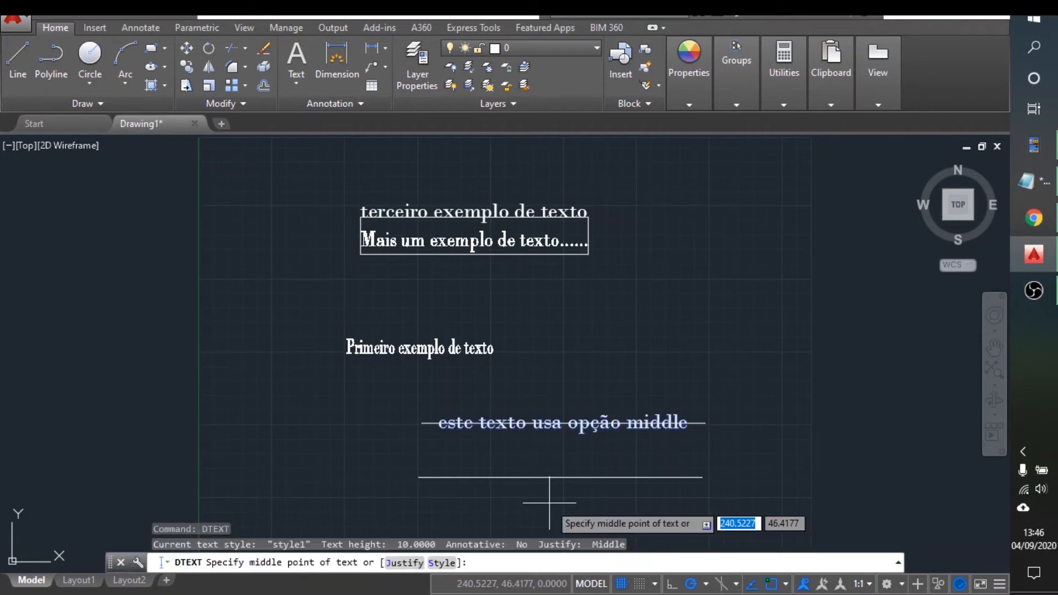
text(j)
key(Return)
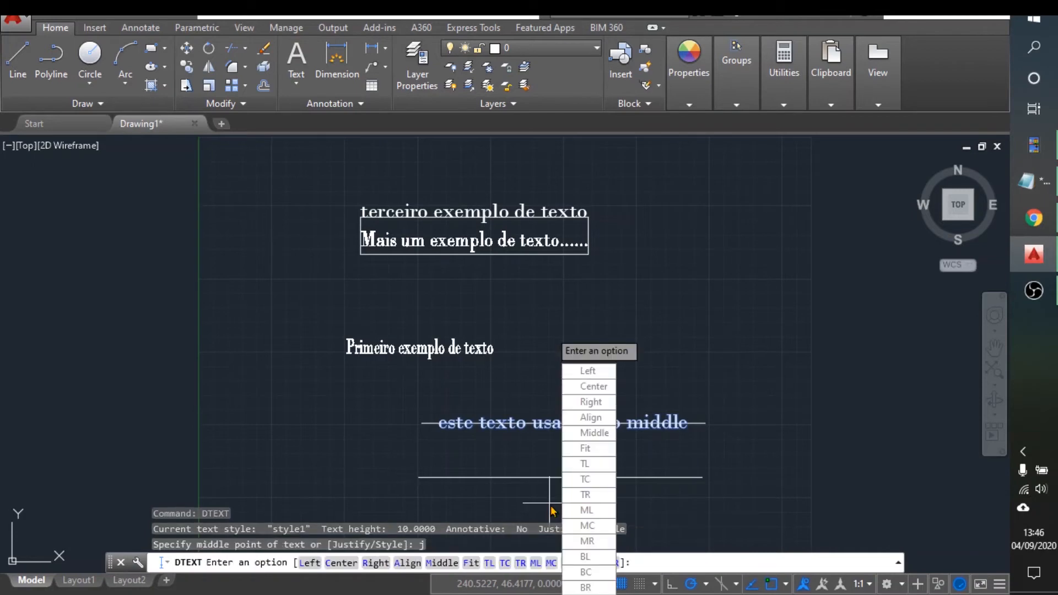
click(592, 387)
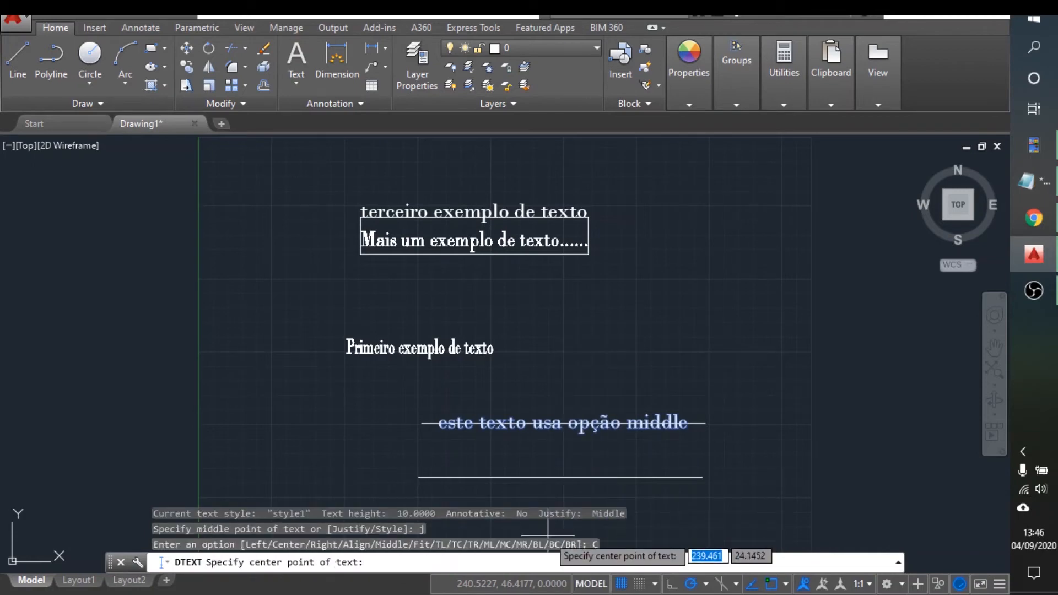
click(560, 477)
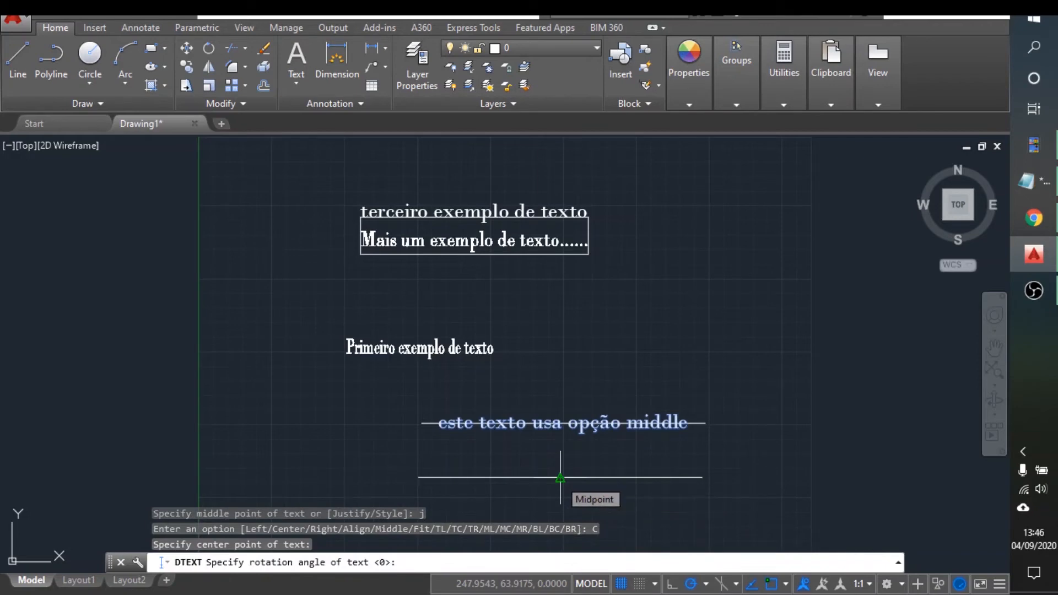
key(Return)
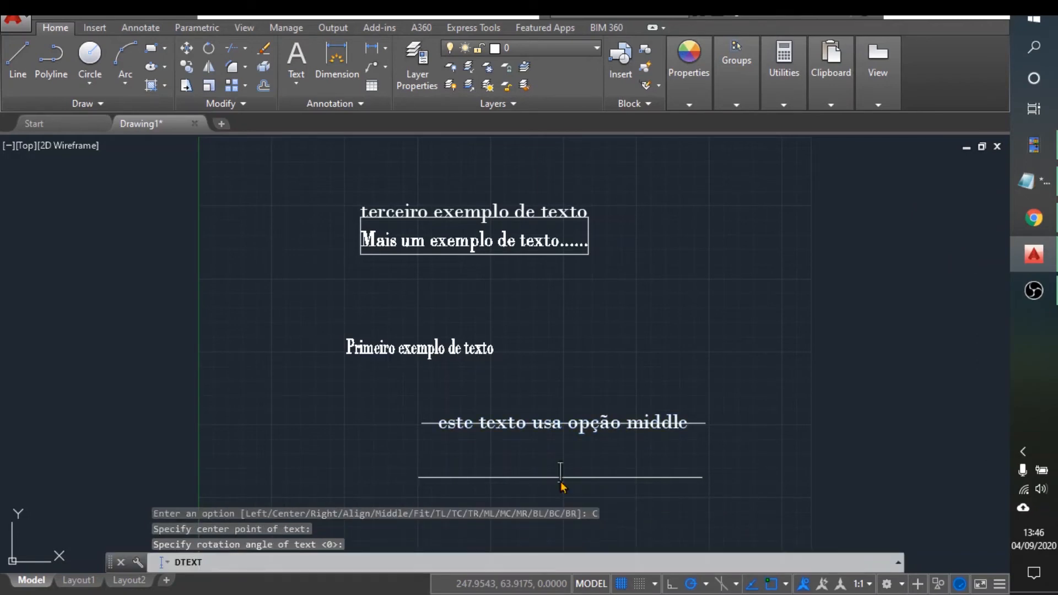
Enter "esta opção usa o center" as the centered text on the lower line and finish the text.
text(esta op)
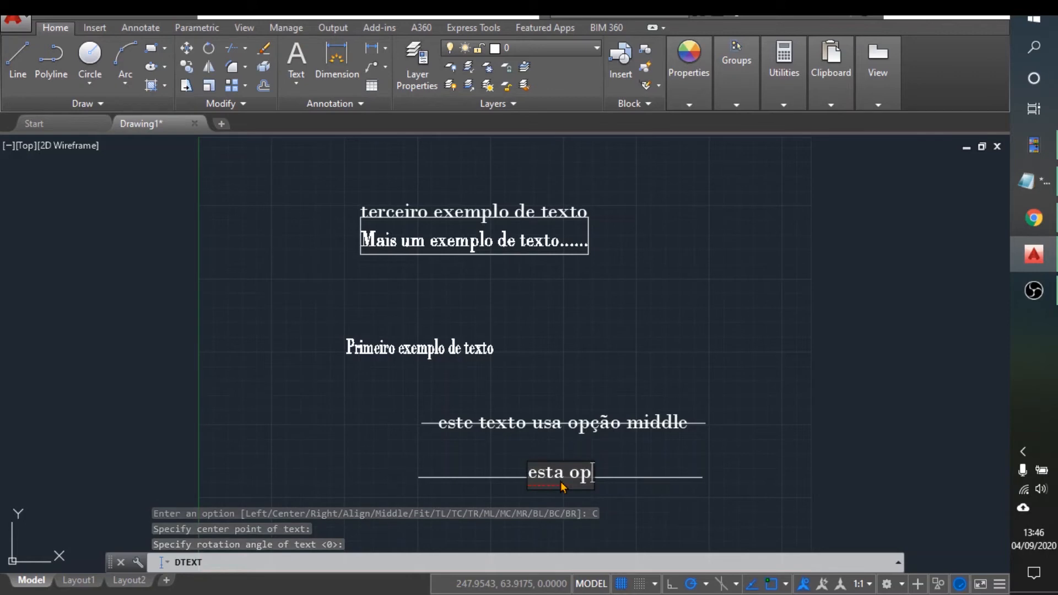
text(ç~cao)
key(BackSpace)
key(BackSpace)
key(BackSpace)
key(BackSpace)
key(BackSpace)
text(ção)
key(BackSpace)
key(BackSpace)
key(BackSpace)
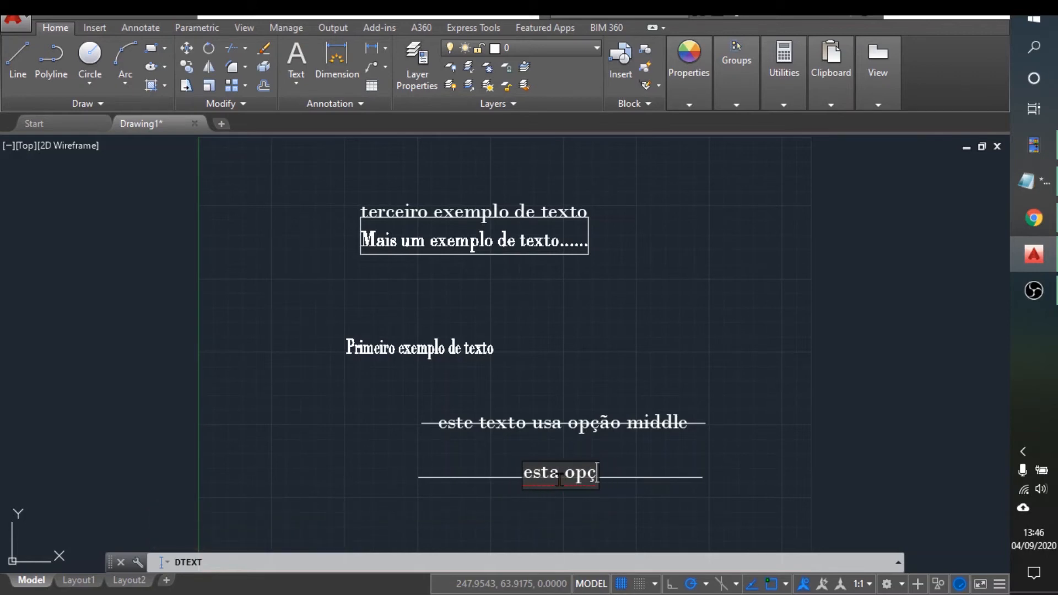
text(ão usa o center)
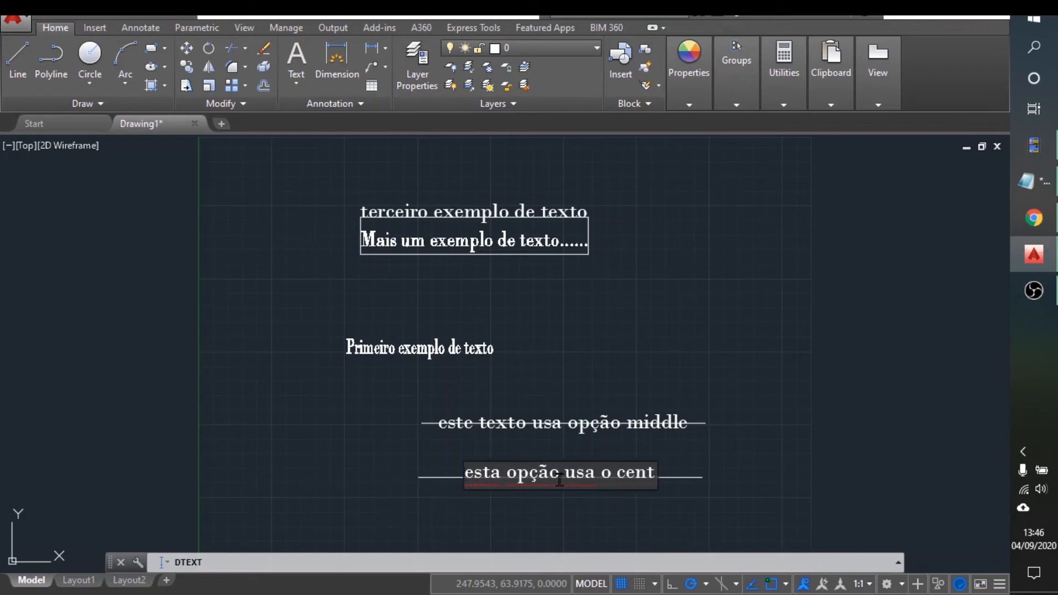
key(Return)
key(Return)
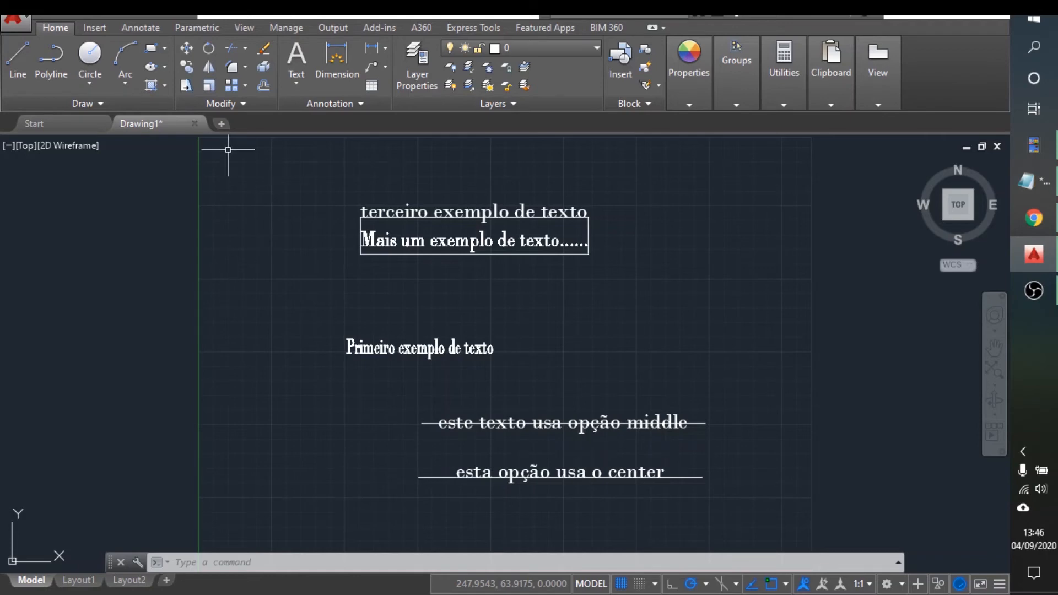
Draw a horizontal line about 229 units long between the rectangle and the text "Primeiro exemplo de texto".
click(18, 56)
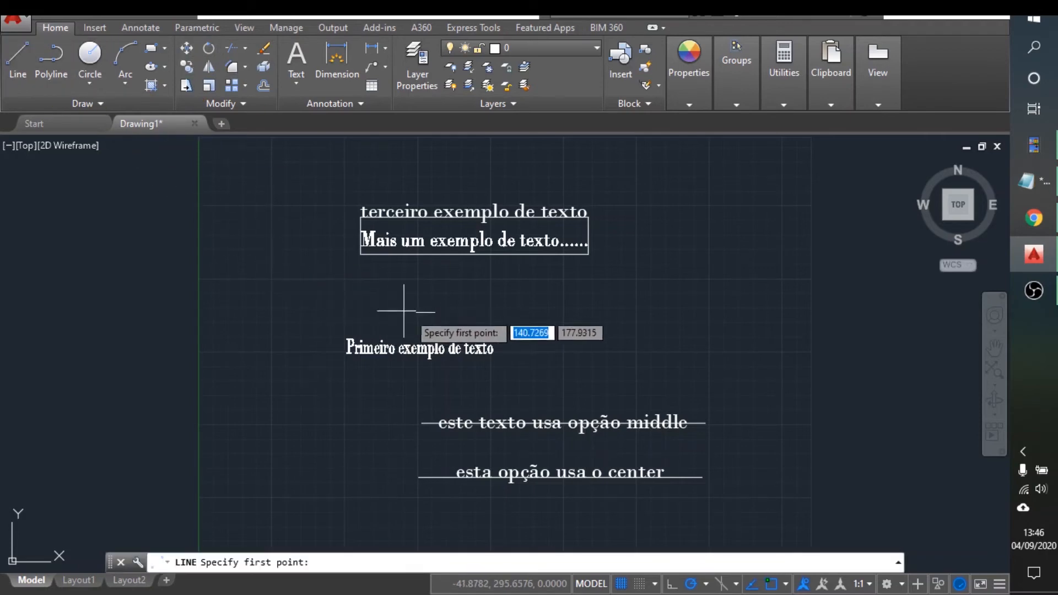
click(360, 307)
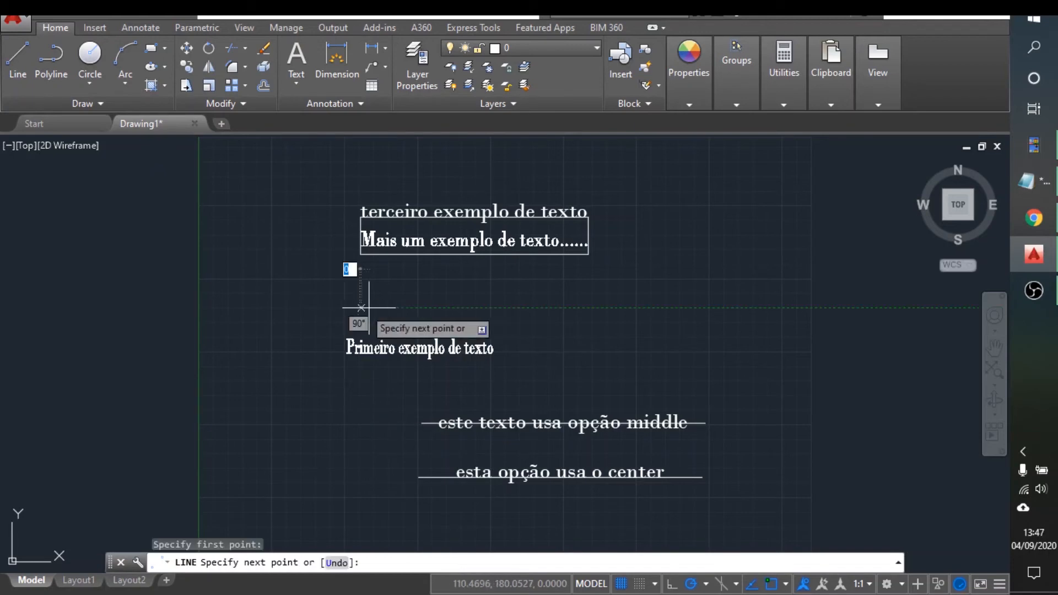
click(693, 308)
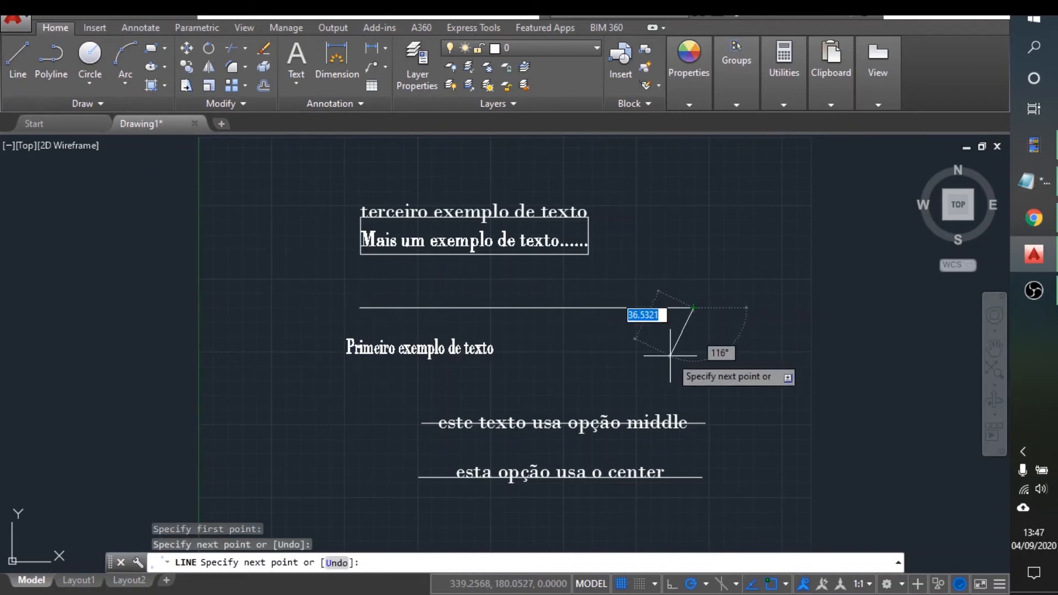
key(Return)
Start single-line text with Left justification, placing its start point at the left end of the line below the rectangle.
text(d)
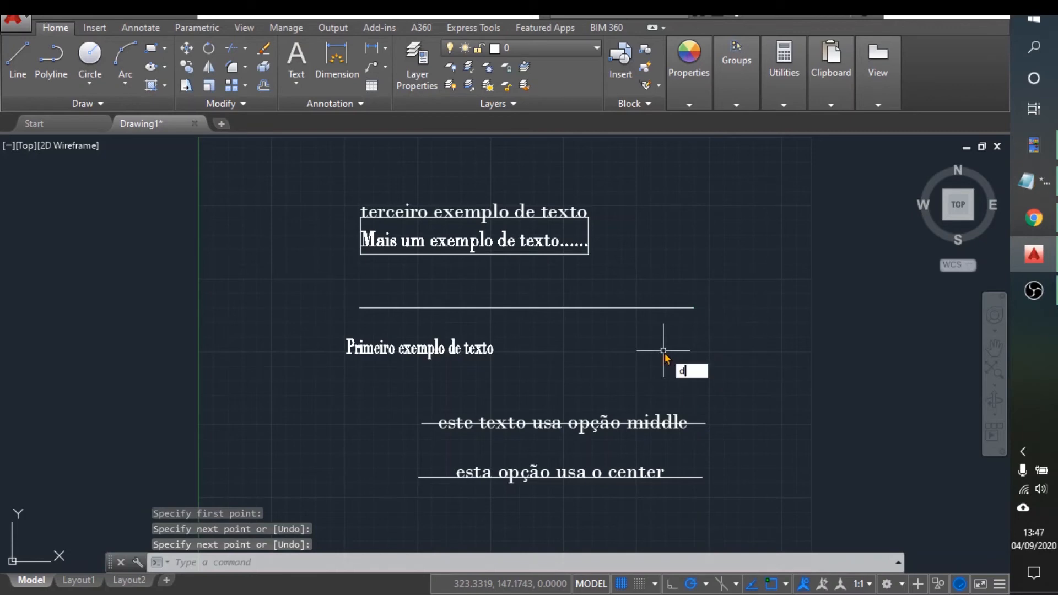
text(text)
key(Return)
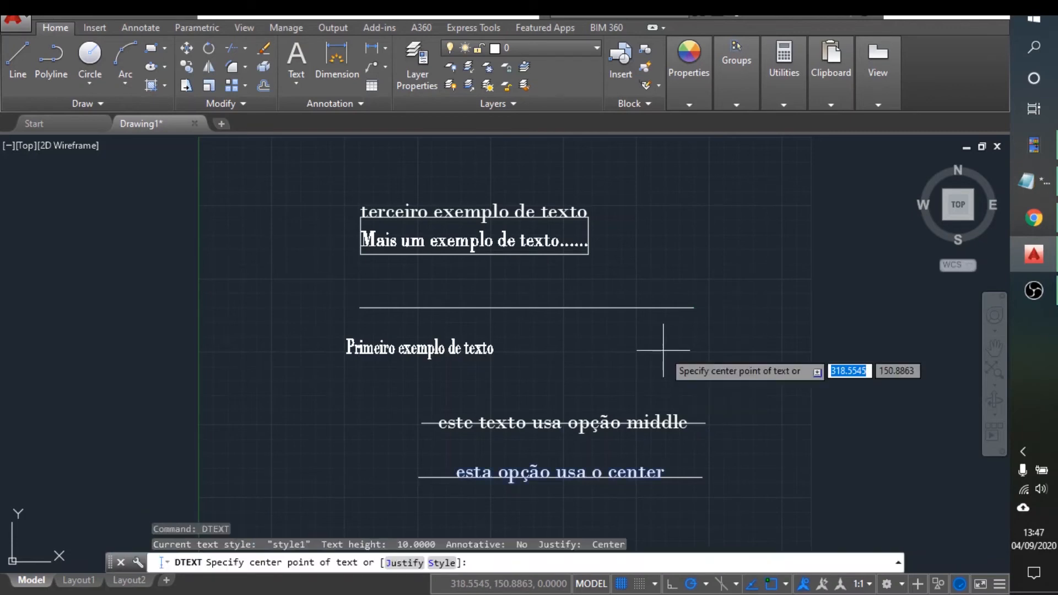
text(j)
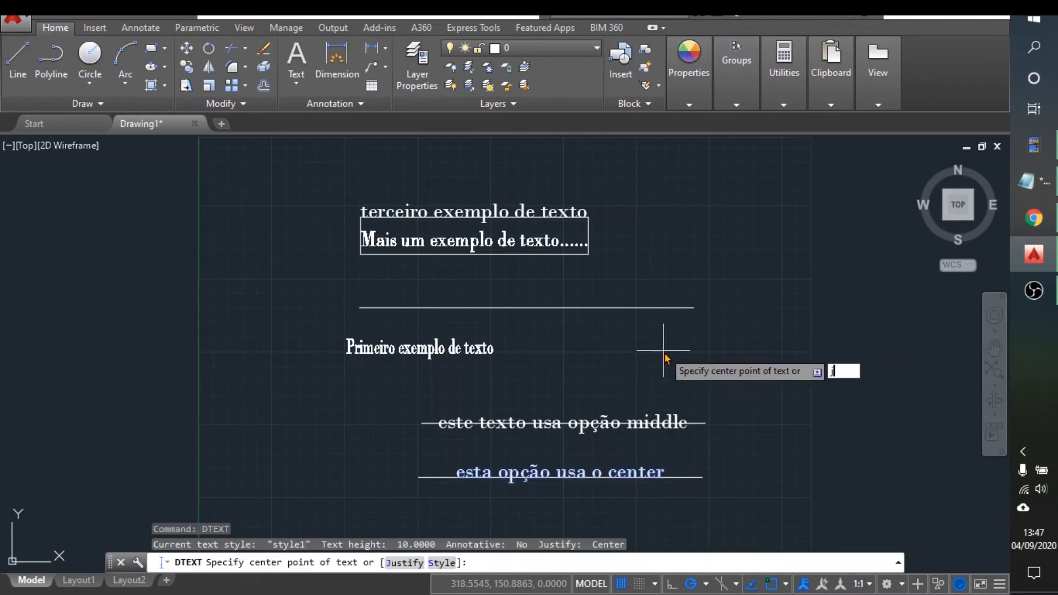
key(Return)
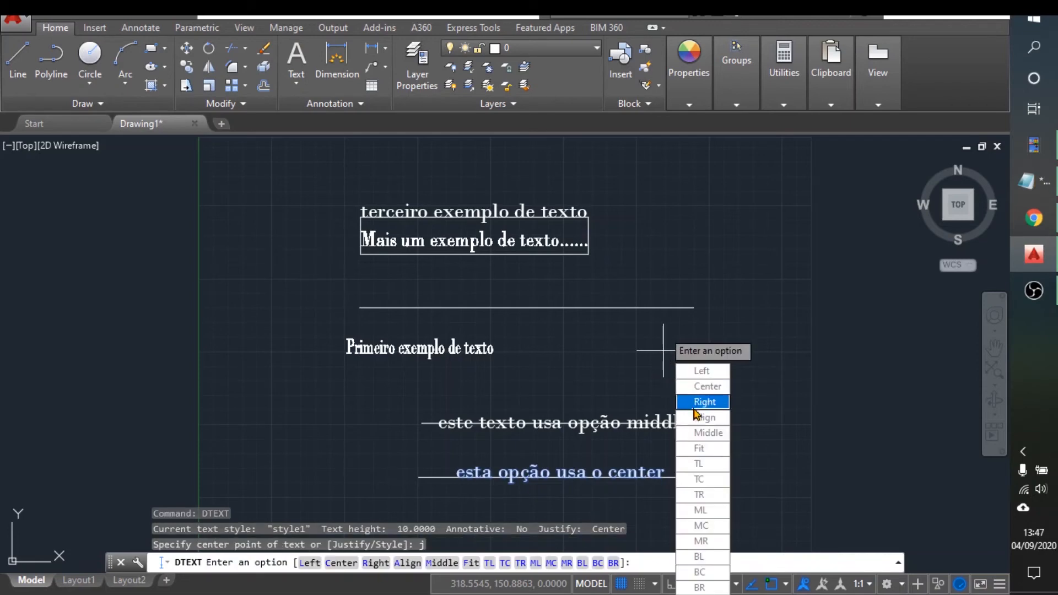
click(695, 373)
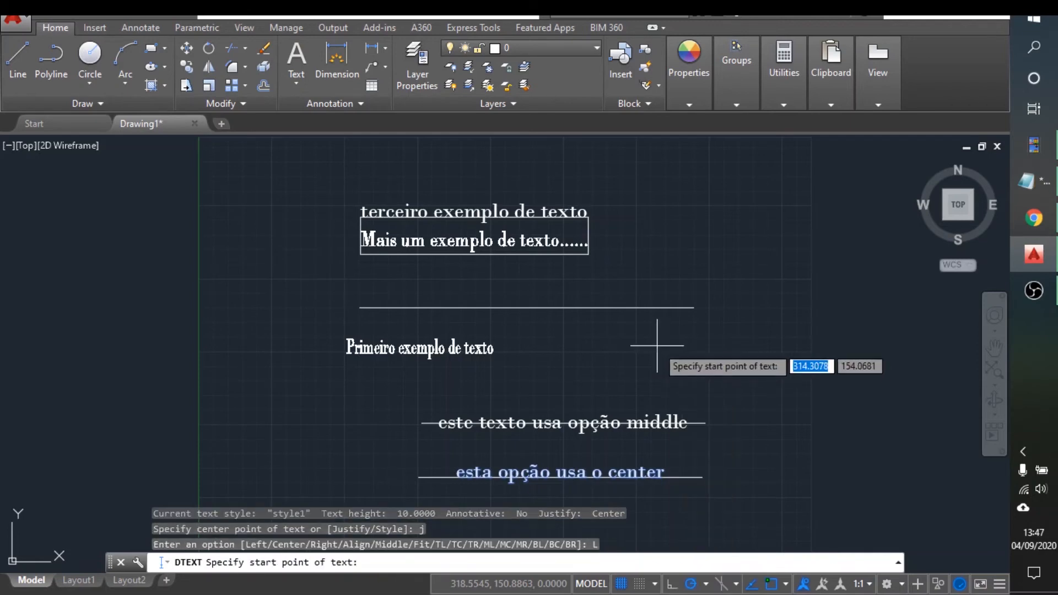
click(357, 308)
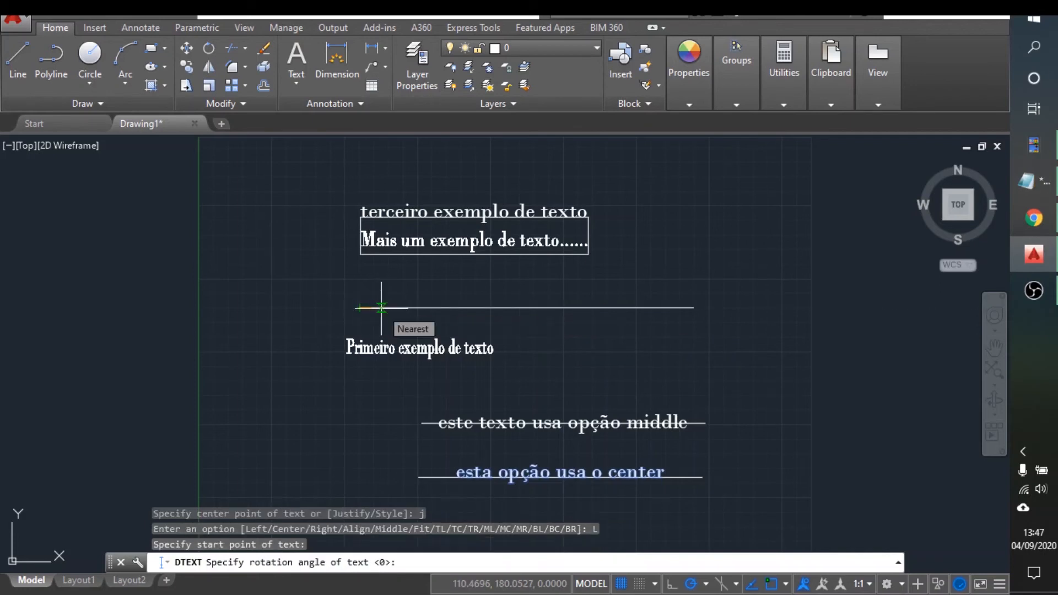
text(Texto)
key(Return)
text(linha)
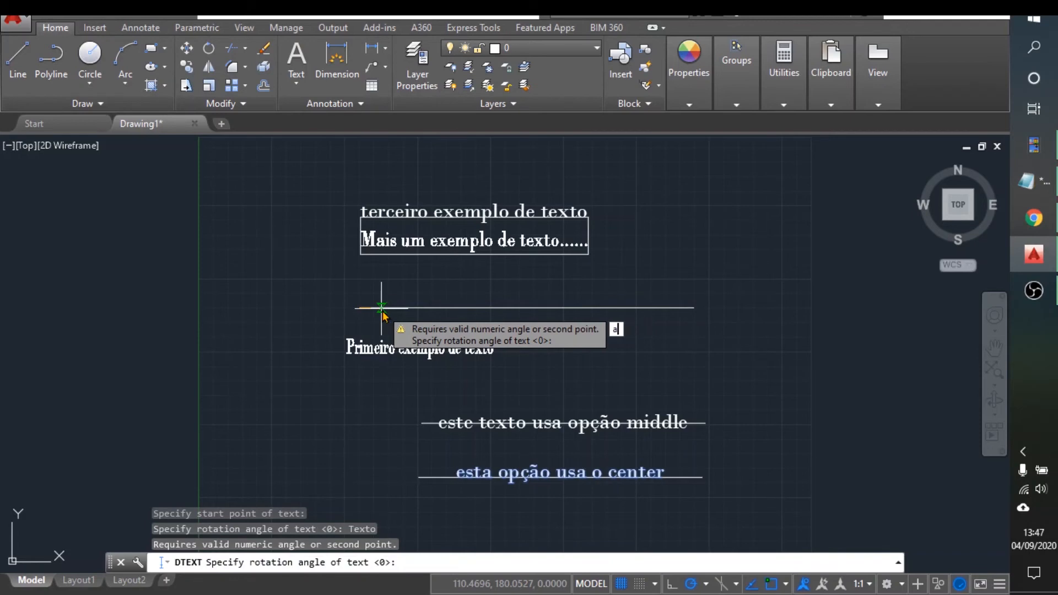
key(Return)
Set the rotation angle of the left-justified text to 0.
text(d)
key(BackSpace)
text(0)
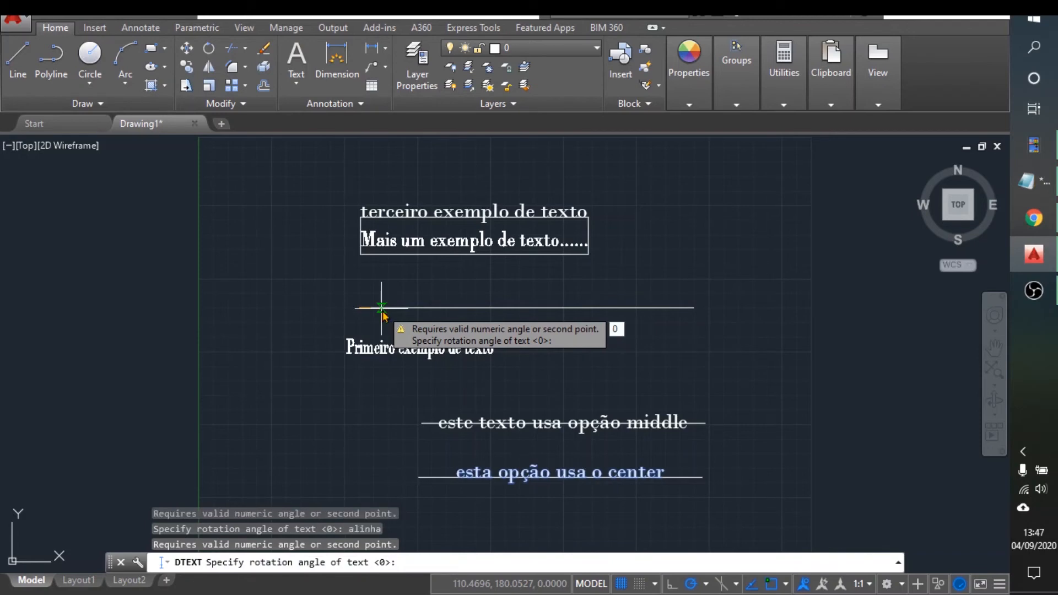
key(Return)
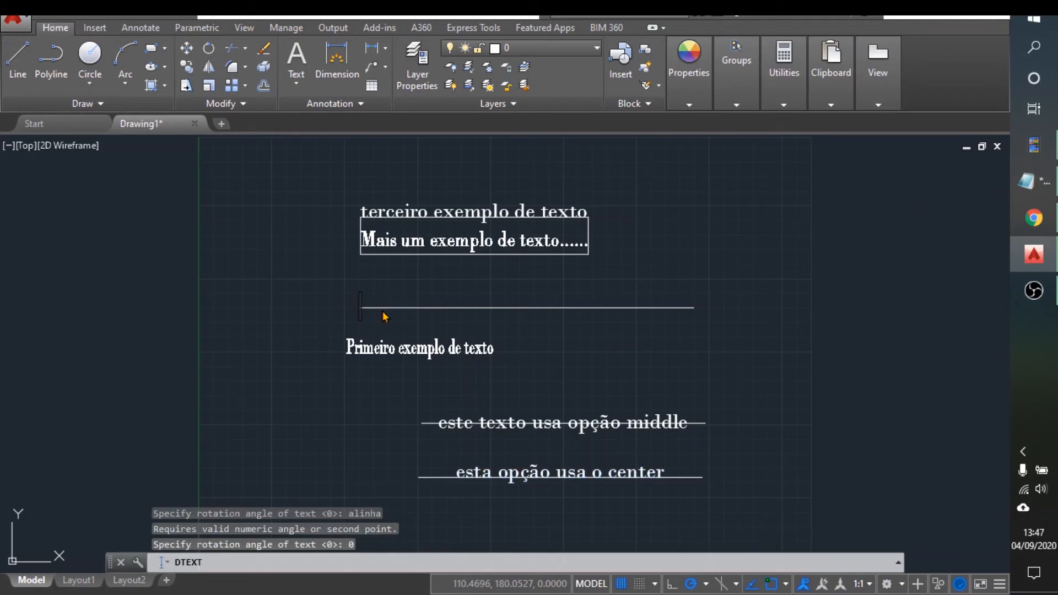
Enter "texto alinhado à esquerda" and a second line "mais uma linha" as the left-justified text, and finish the text.
text(texto)
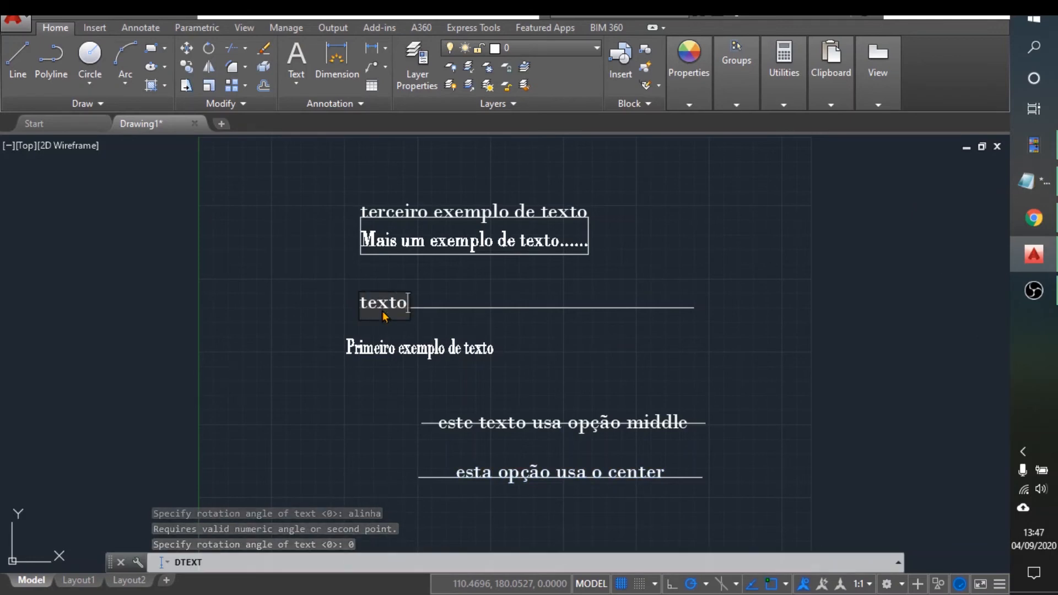
text( alinhado)
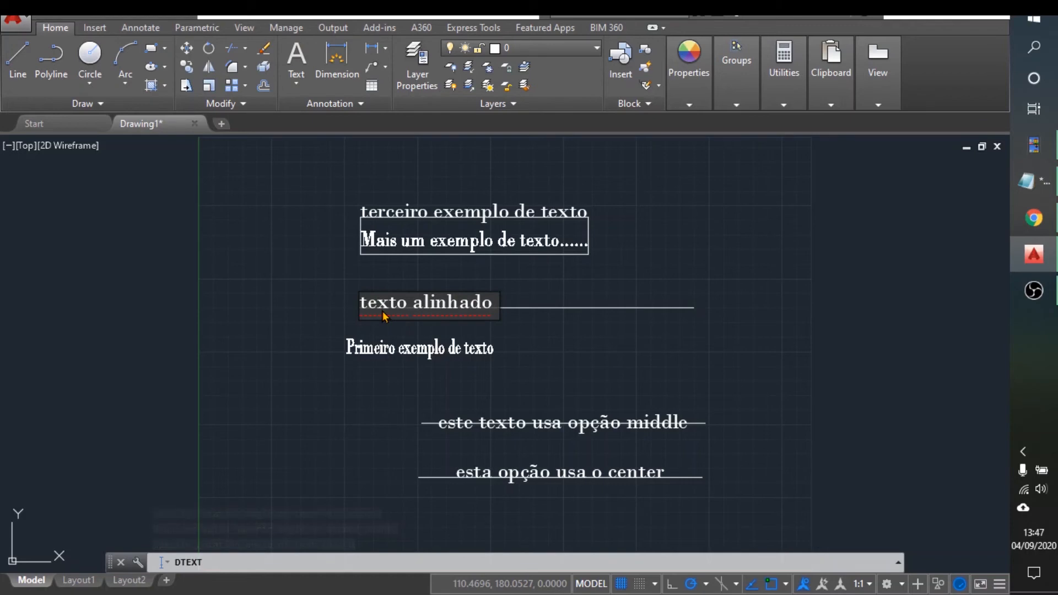
text( à esquerda)
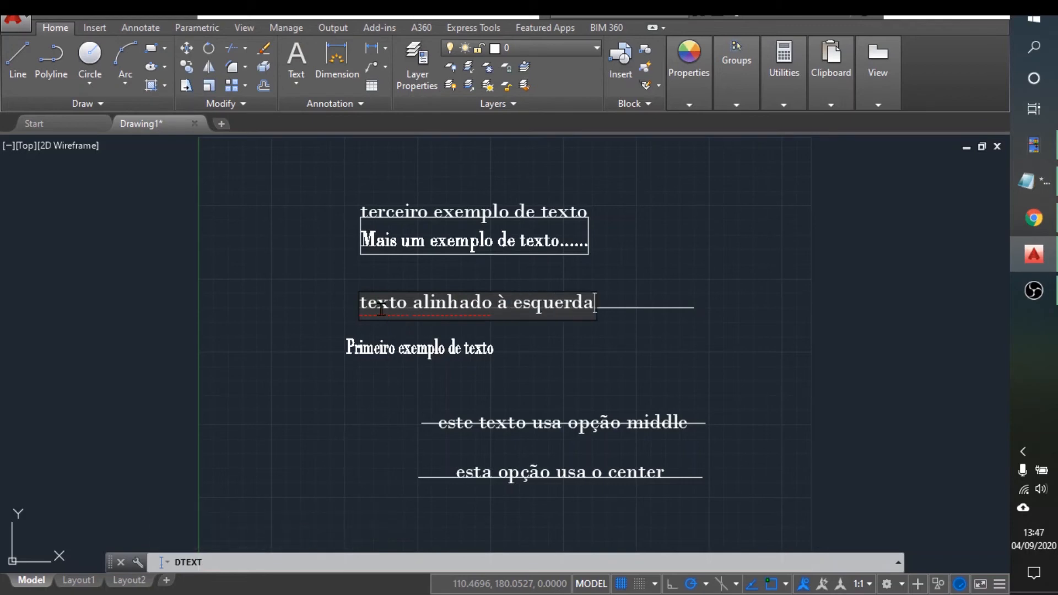
key(Return)
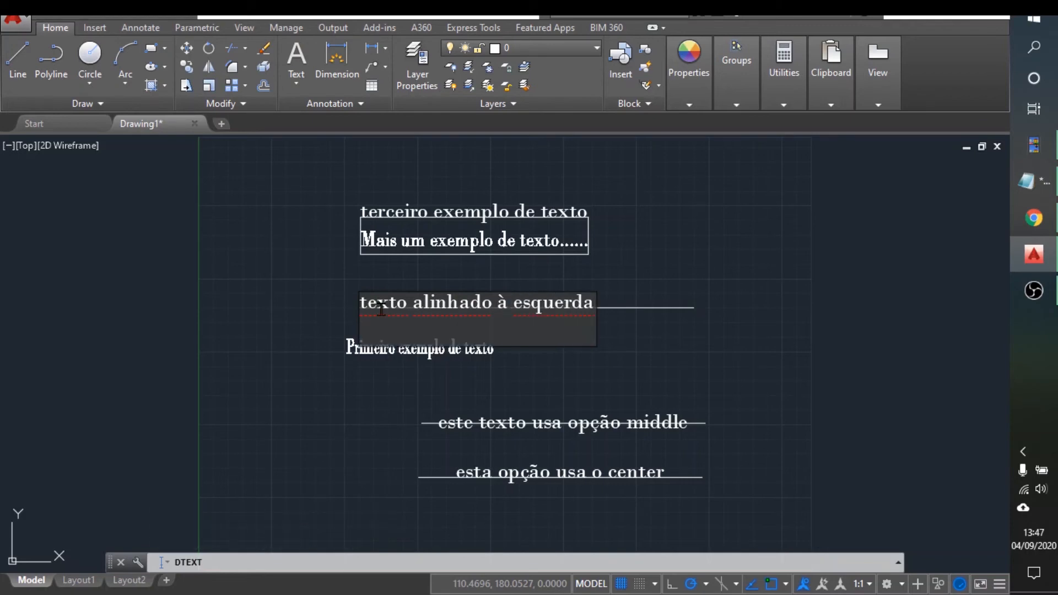
text(mais uma linha)
key(Return)
key(Return)
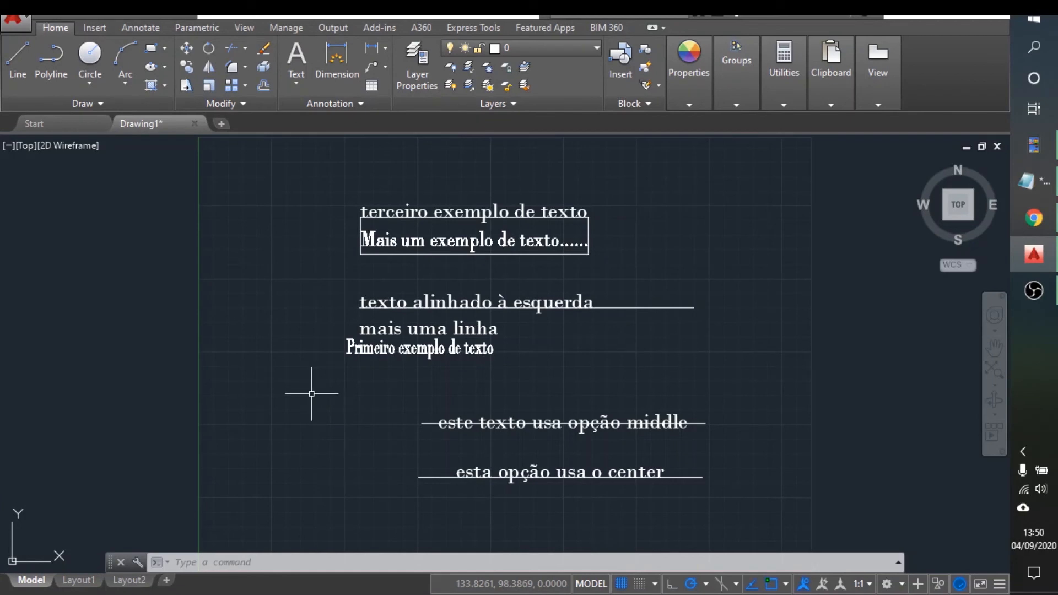
Start single-line text and list all text styles defined in the drawing to examine their names and settings.
text(dte)
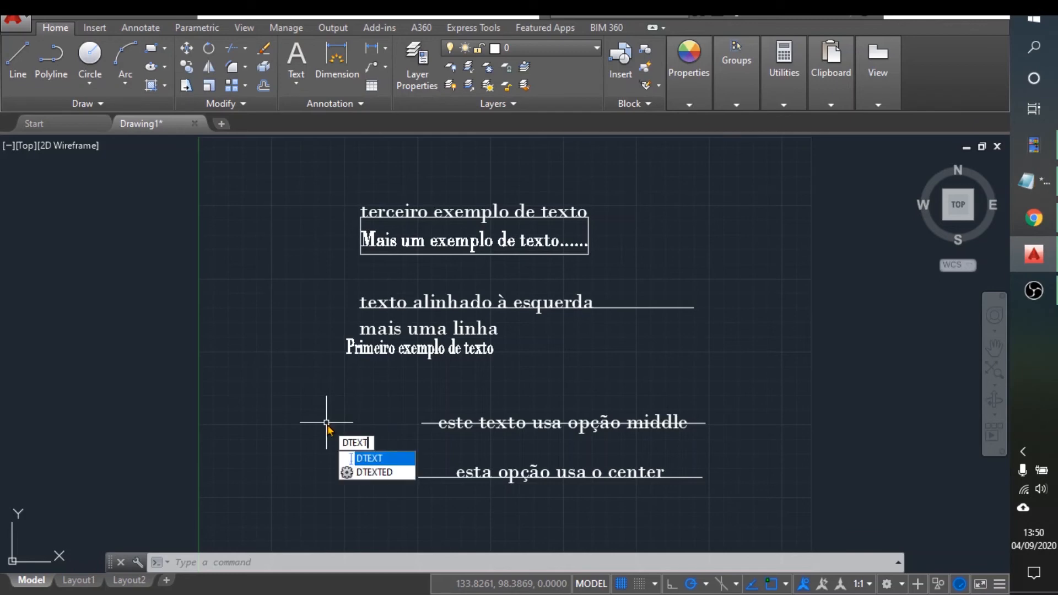
text(xt)
key(Return)
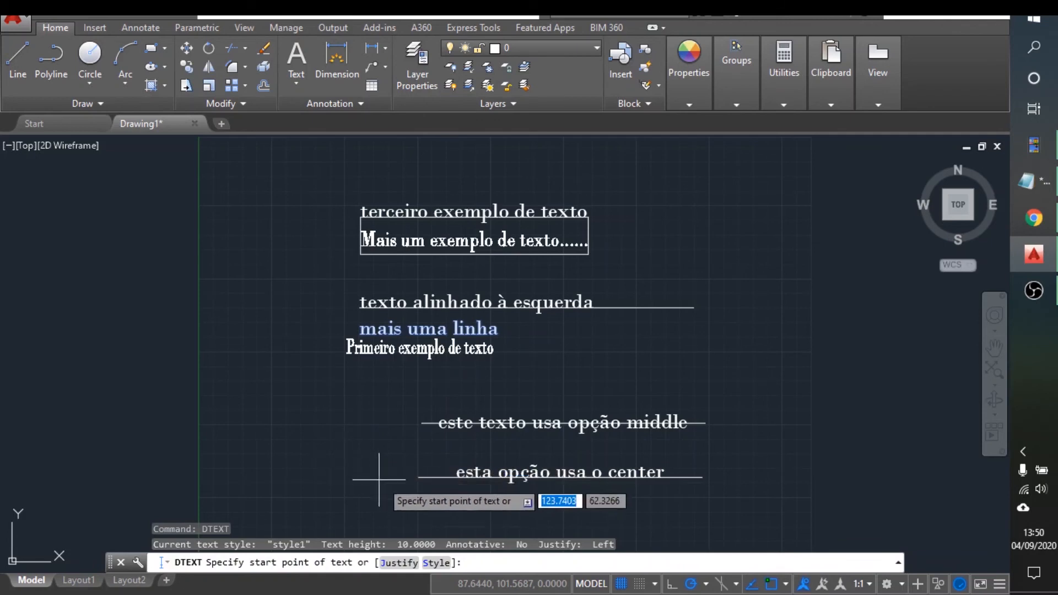
click(436, 564)
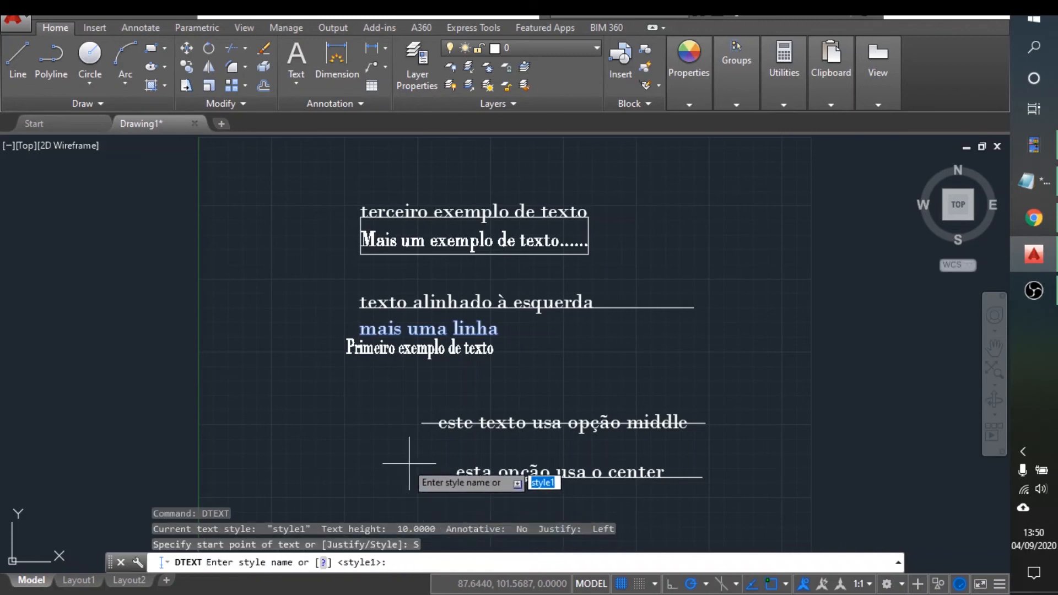
click(324, 562)
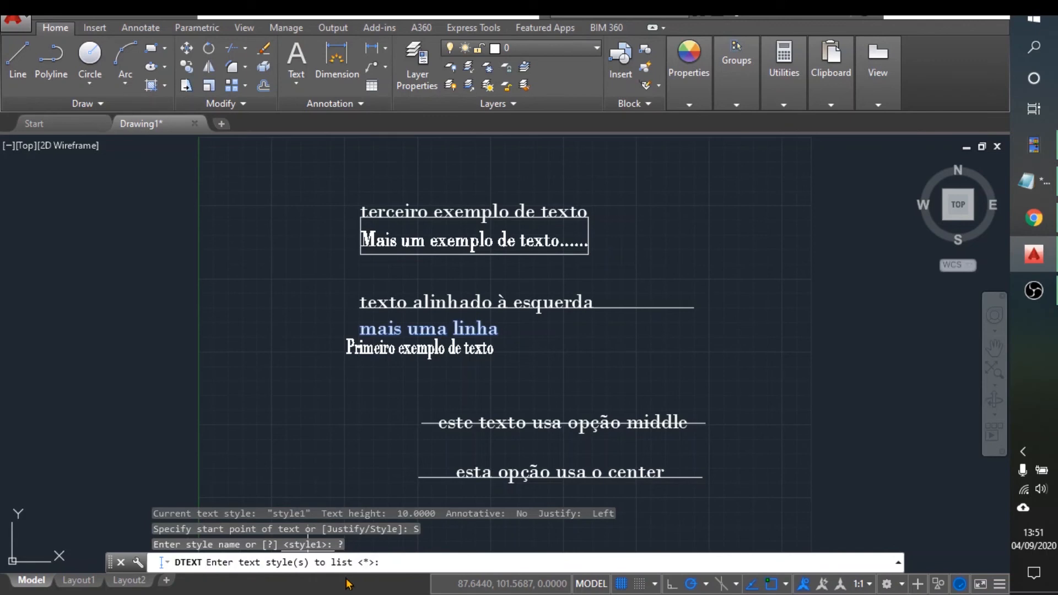
key(Return)
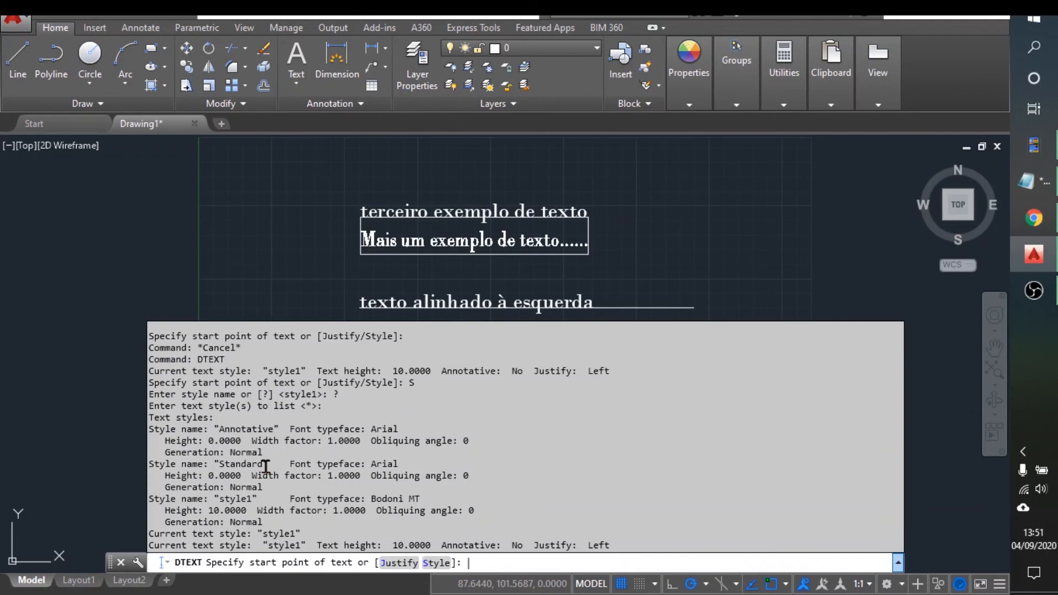
drag(263, 464, 223, 463)
click(472, 561)
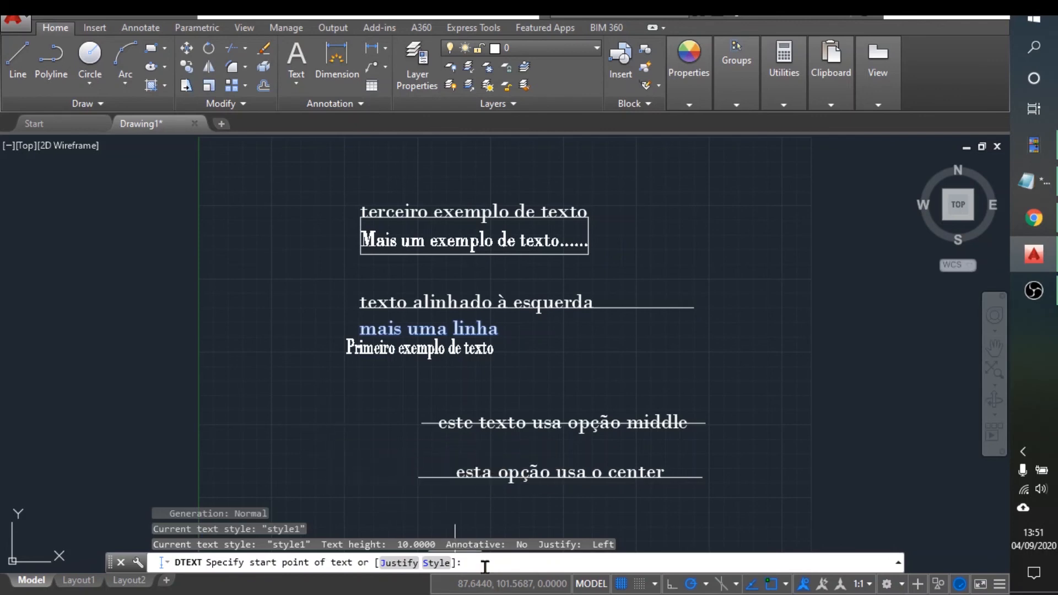
Set the text style of the new single-line text to standard.
click(436, 563)
text(standard)
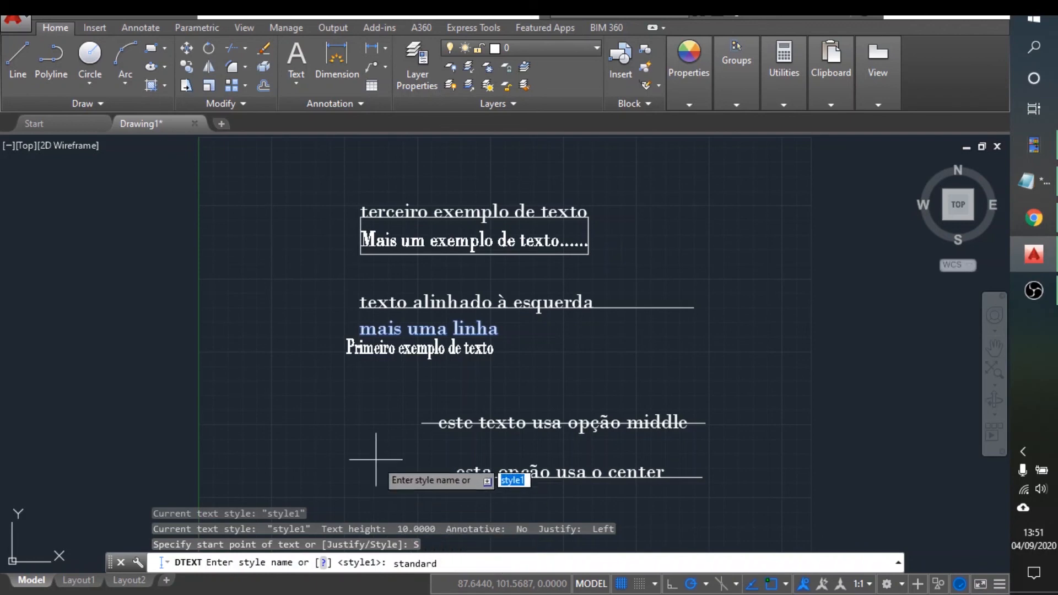
key(Return)
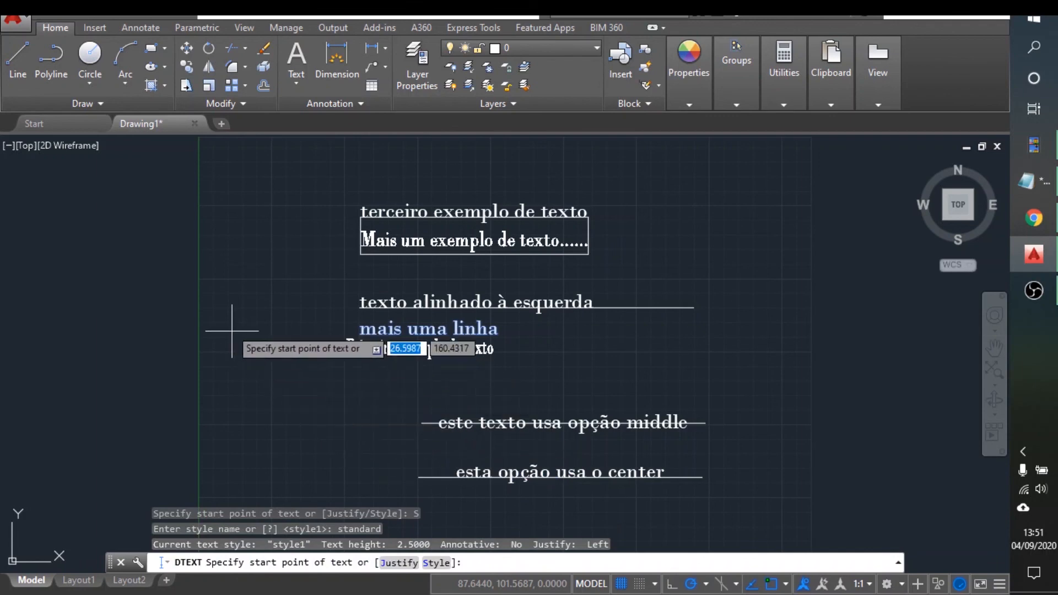
Place the text's start point in the empty area left of the middle-justified text, with height 5 and rotation angle 30.
click(256, 408)
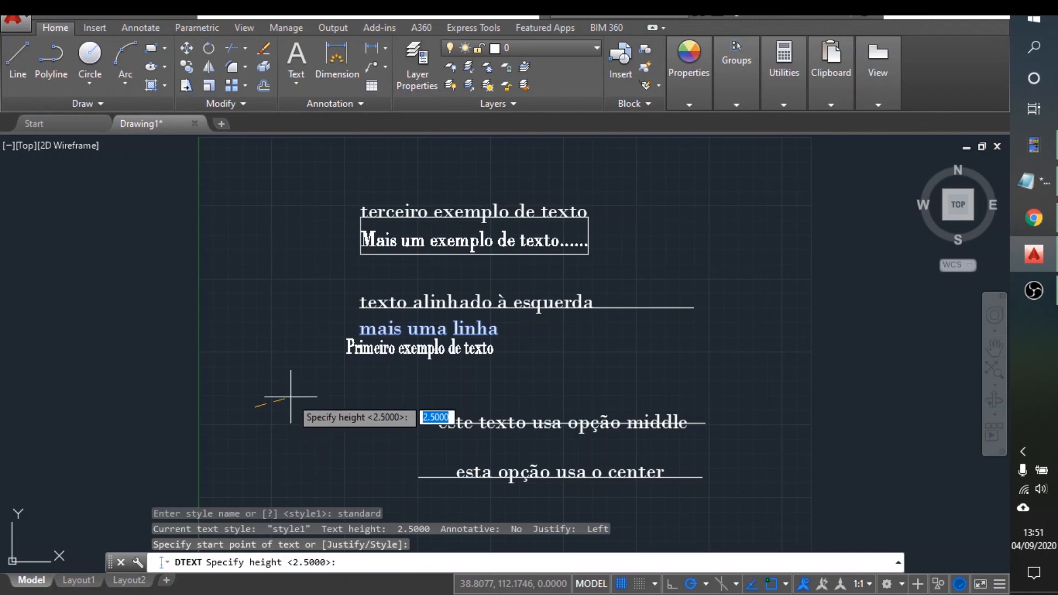
text(5)
key(Return)
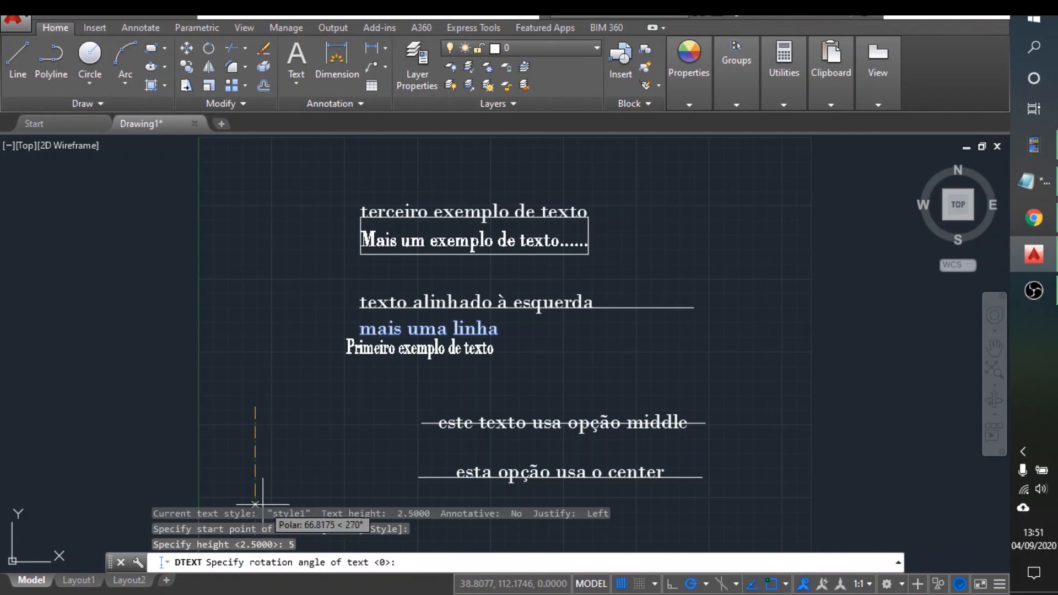
text(30)
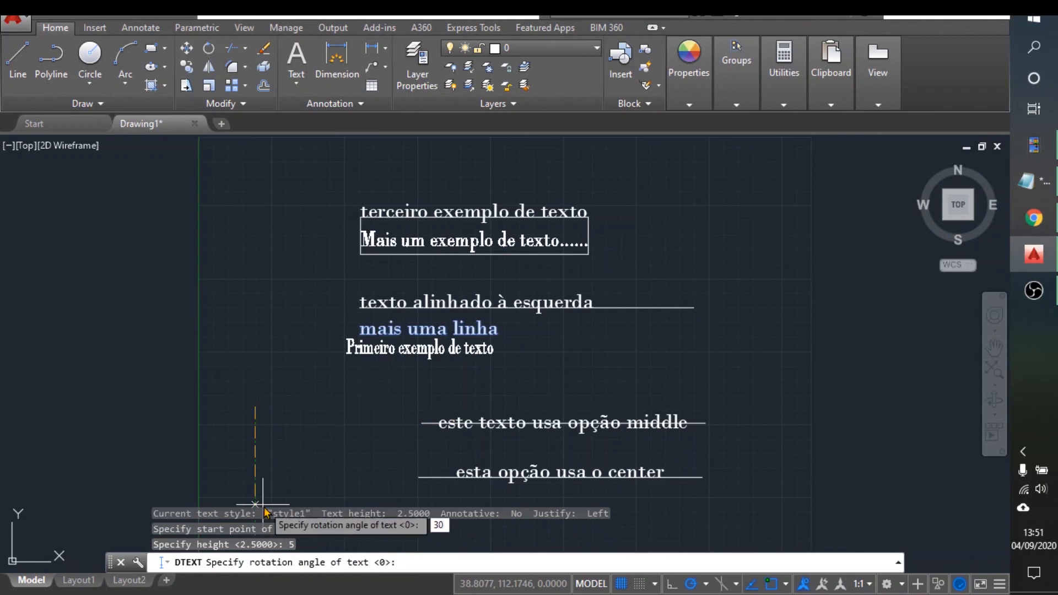
key(Return)
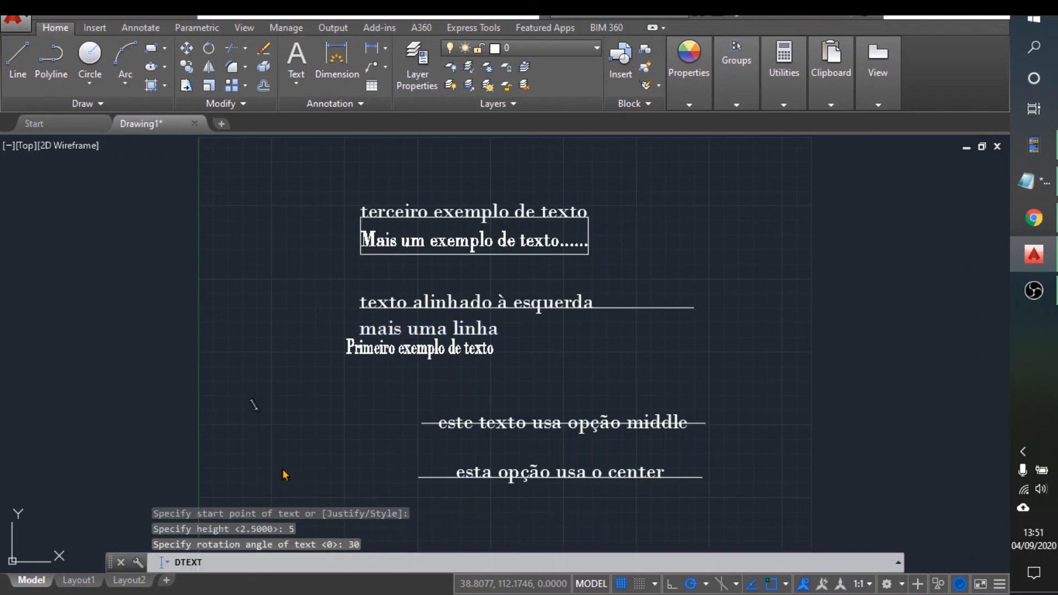
Enter "Este texto está em ângulo" as the rotated text and finish the text.
text(Este texto está em ângulo)
key(Return)
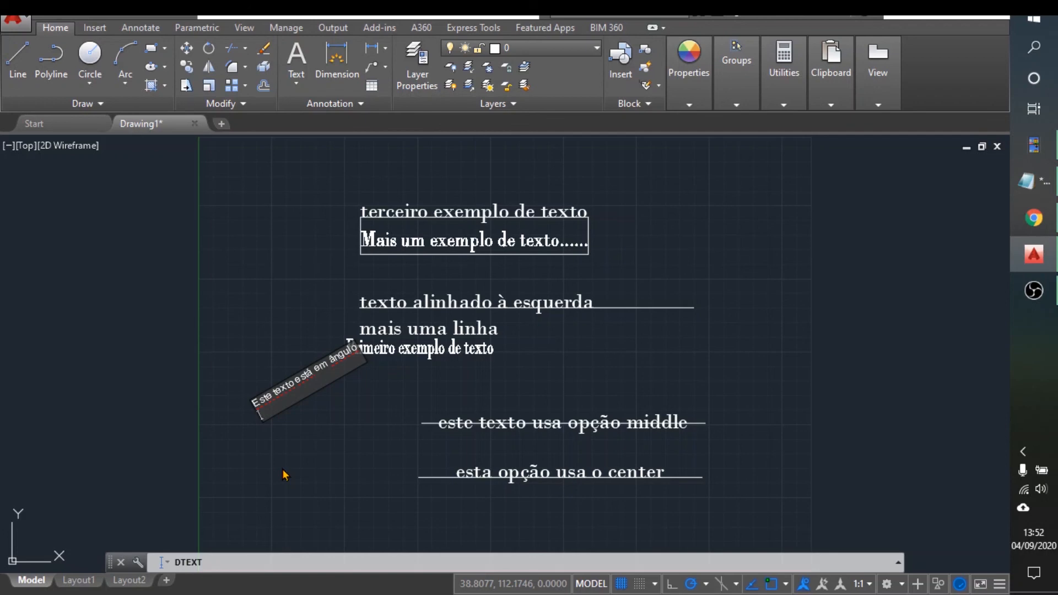
key(Return)
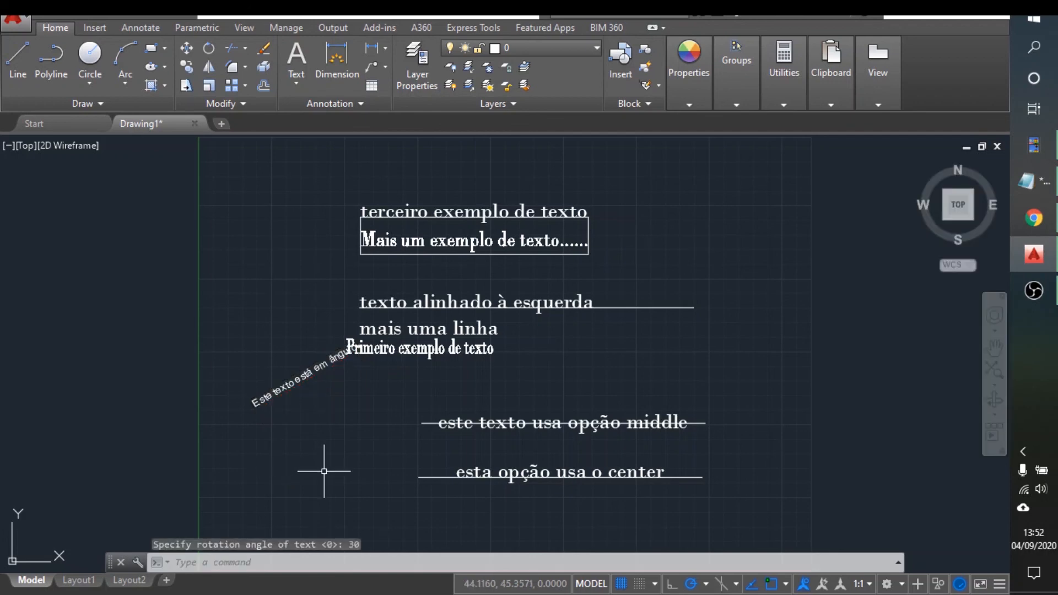